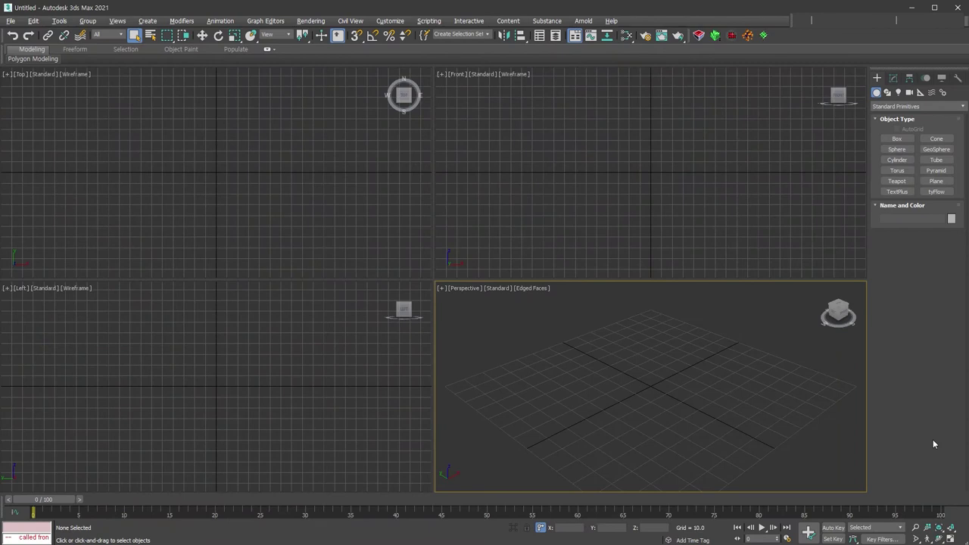
Step: Maximize the Perspective view and draw a plane in it
left_click(951, 539)
key("g")
left_click(937, 181)
left_click_drag(534, 149, 515, 485)
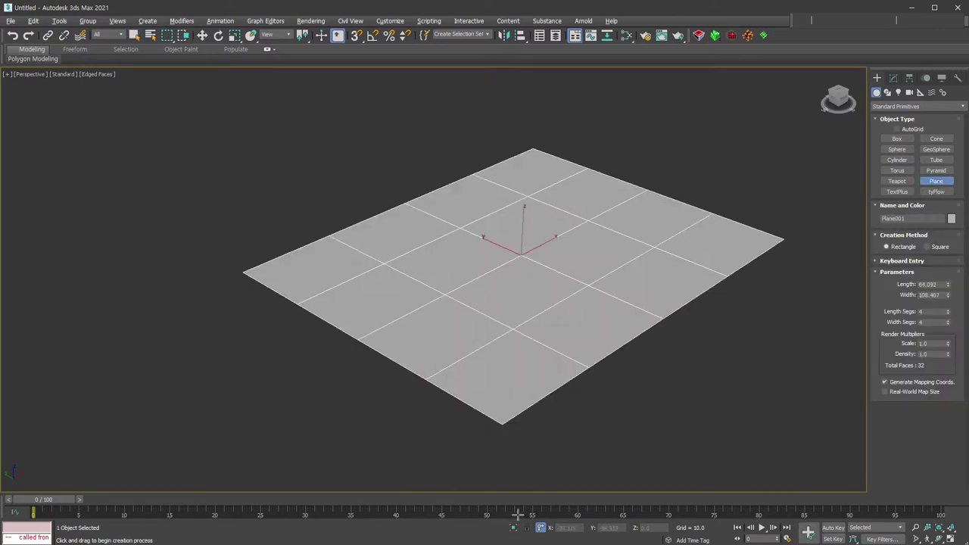
Step: Make the plane 5000 × 5000 with 1×1 segments and convert it to Editable Poly
double_click(932, 285)
type("50")
key("Tab")
type("5000")
key("Return")
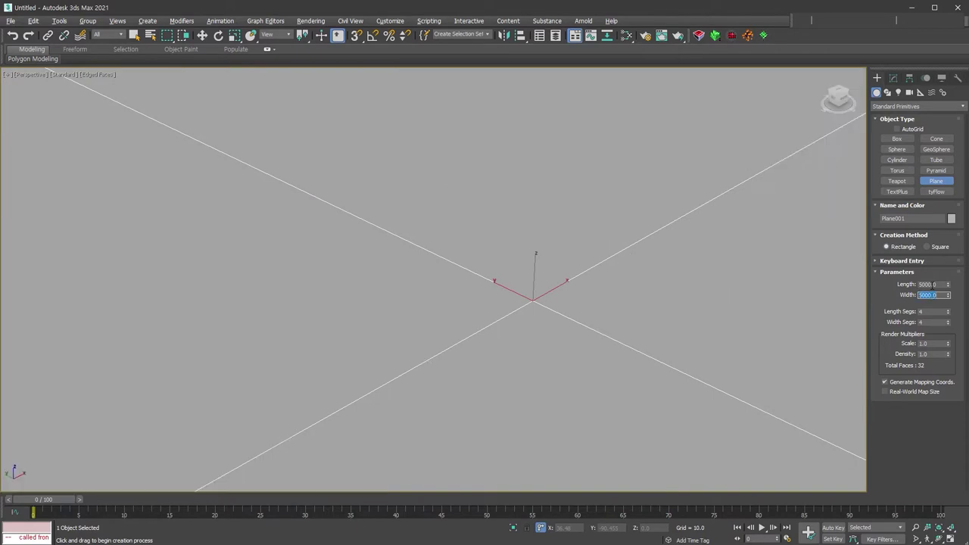
key("z")
right_click(948, 323)
right_click(948, 312)
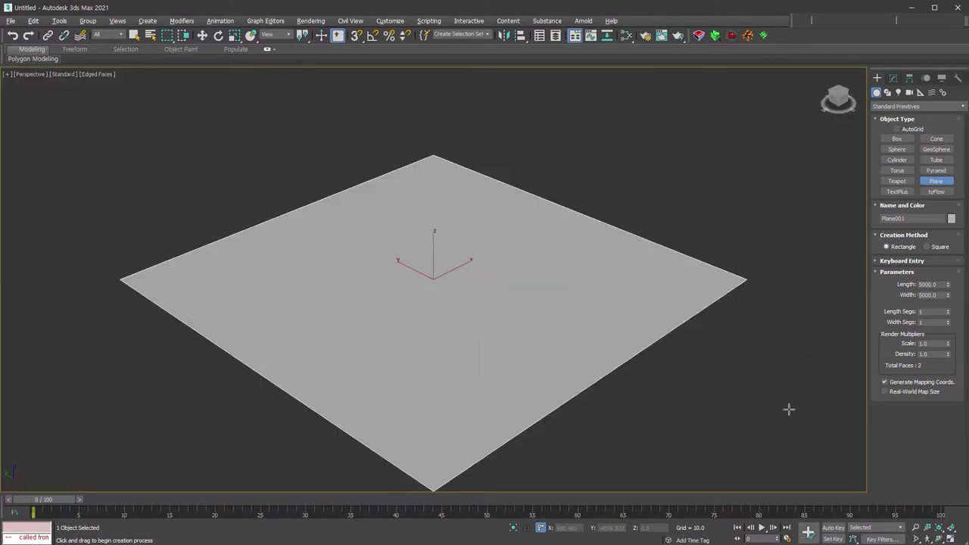
right_click(719, 390)
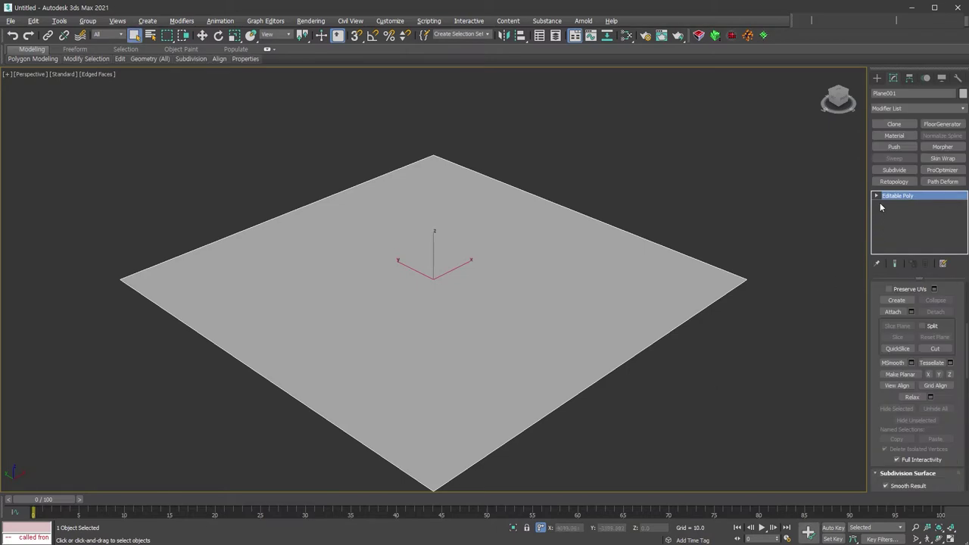
Step: In Edge mode, select the plane's border edges and set a 300 chamfer amount
key("2")
left_click_drag(379, 346, 286, 423)
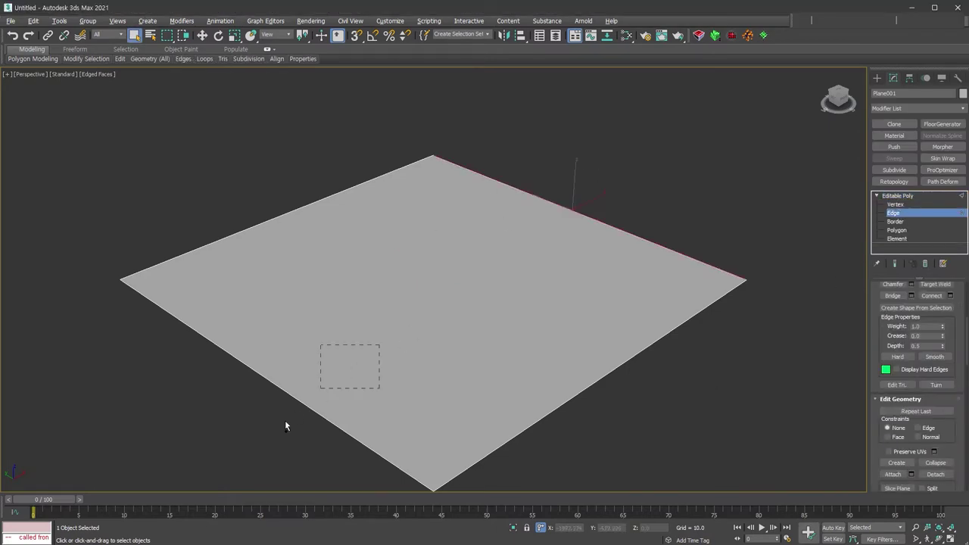
right_click(450, 274)
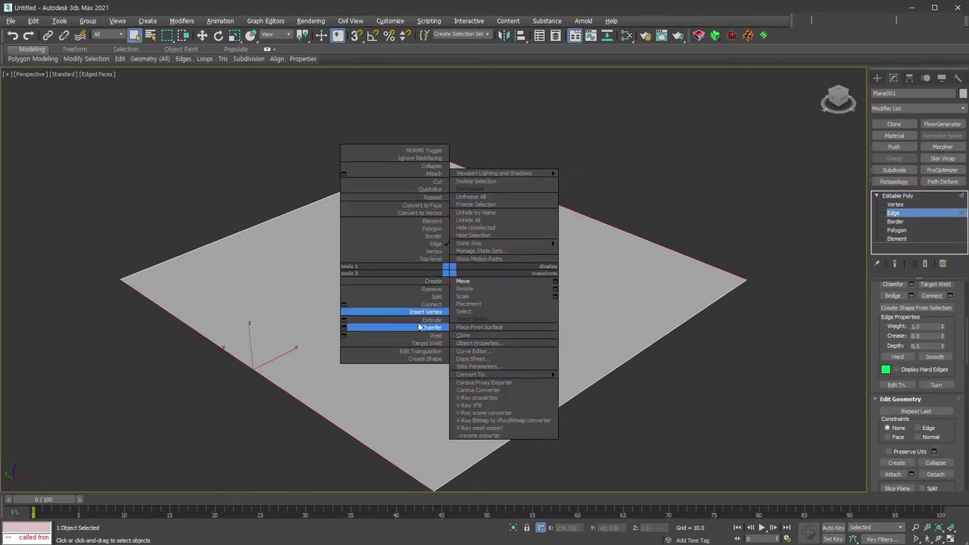
left_click(343, 328)
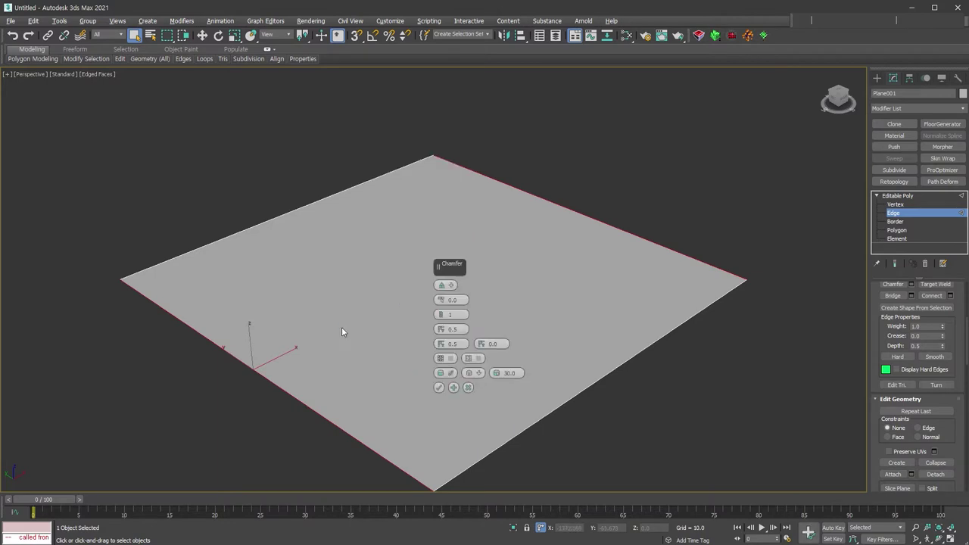
left_click(452, 287)
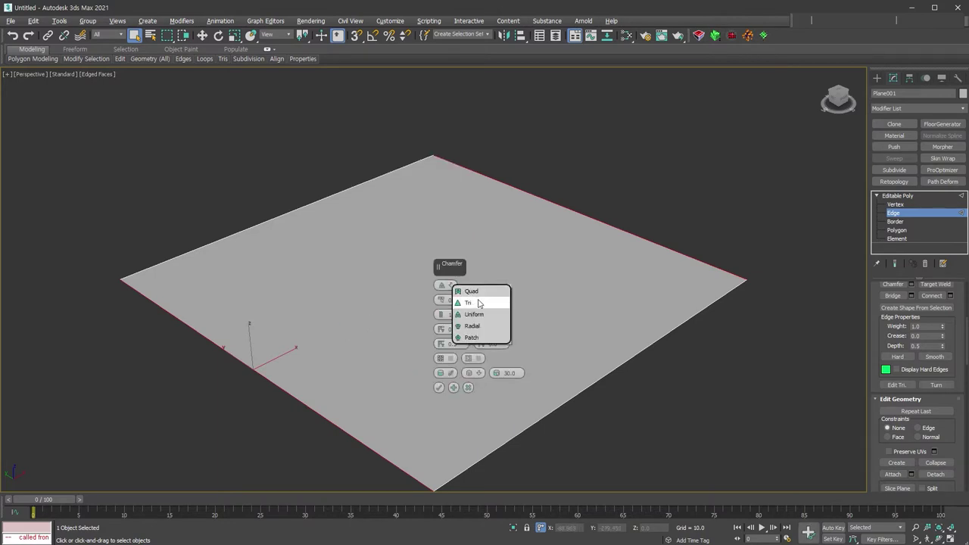
left_click(480, 303)
type("300")
key("Return")
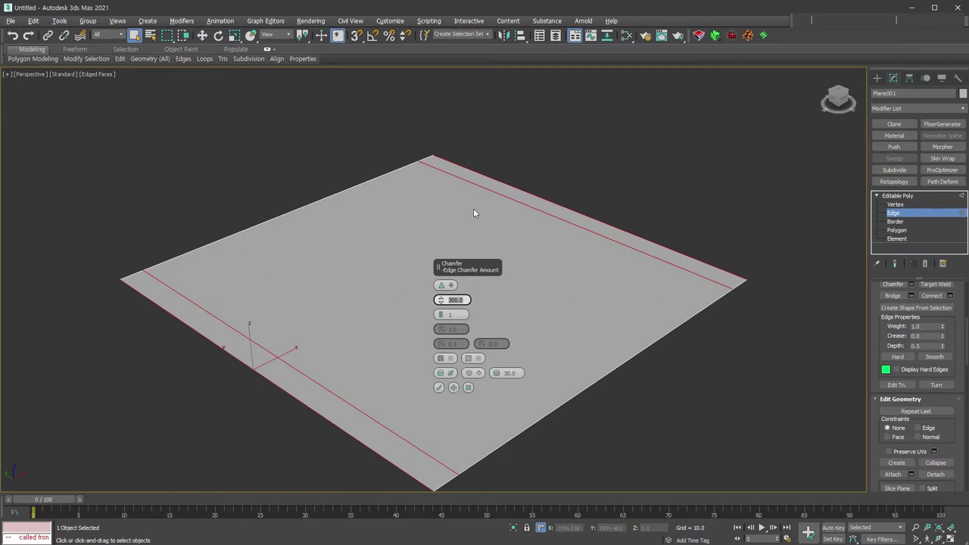
Step: Apply the 300 chamfer to all four border edges and clear the selection
left_click(453, 387)
left_click(547, 421)
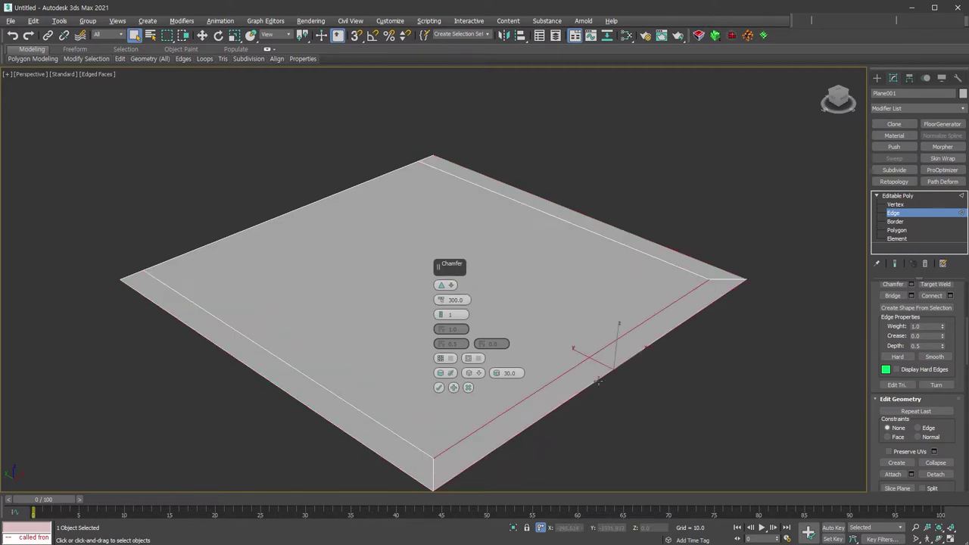
left_click(307, 205, "ctrl")
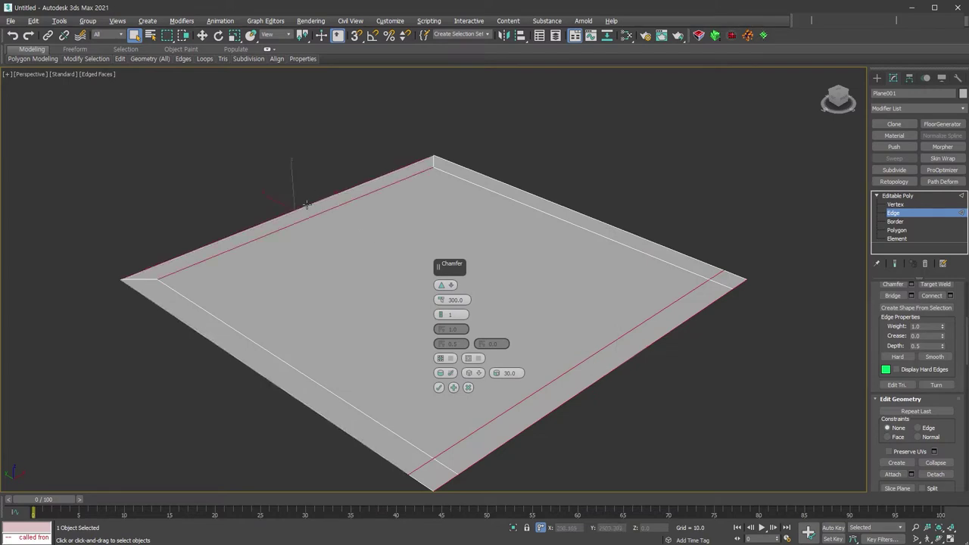
left_click(439, 387)
left_click(723, 443)
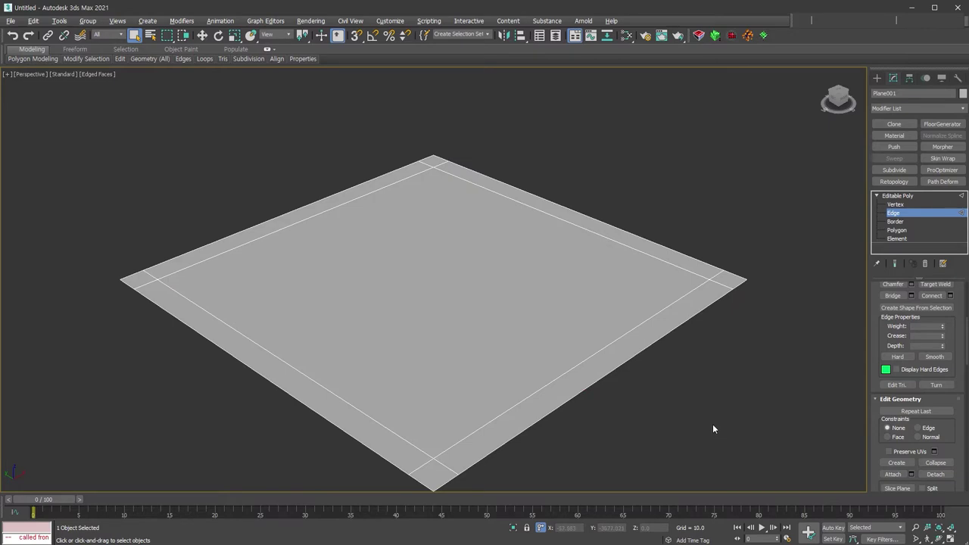
middle_click_drag(708, 423, 703, 405)
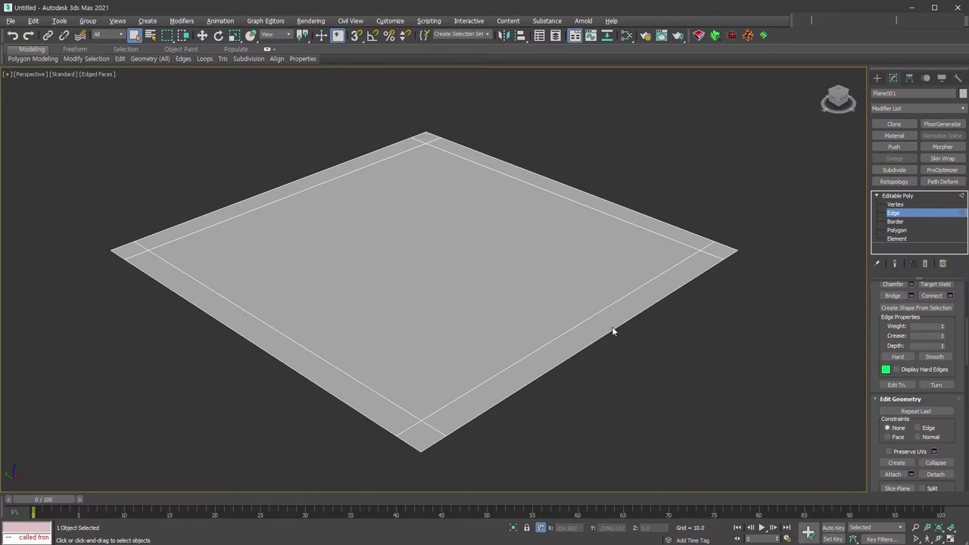
Step: Switch to an orthographic view and add a Swift Loop across the plane's middle
key("u")
mouse_move(563, 291)
middle_mouse_down("alt")
mouse_move(590, 345)
mouse_move(604, 346)
middle_mouse_up("alt")
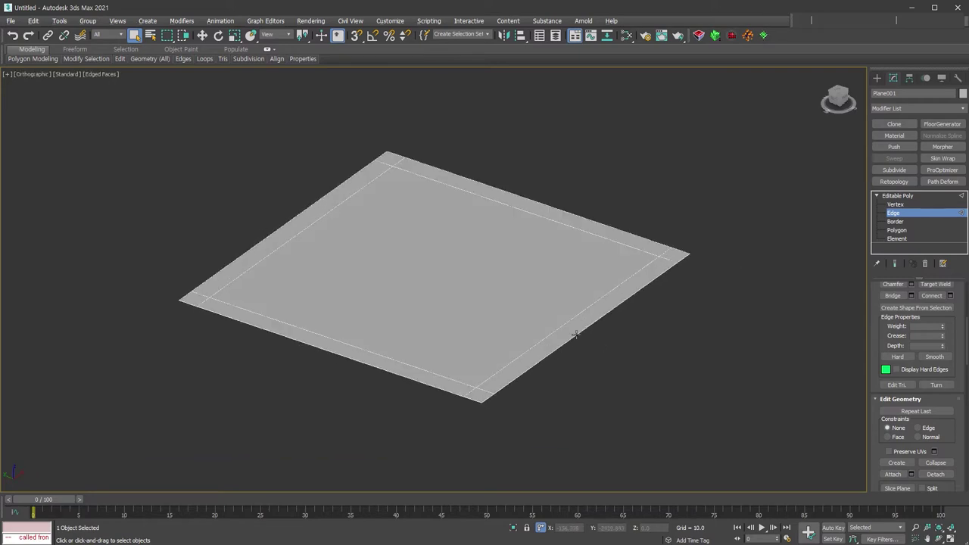
middle_click_drag(550, 319, 589, 331)
key("alt+shift+j")
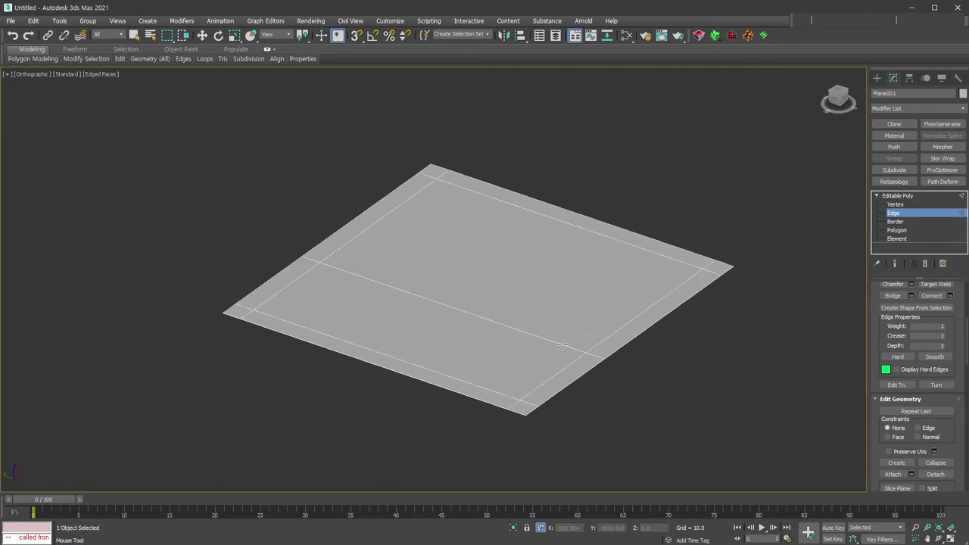
left_click(576, 349)
Step: Shift-move the upper-left border edge outward to extend the plane into an L-shape
key("w")
middle_click_drag(414, 245, 491, 272)
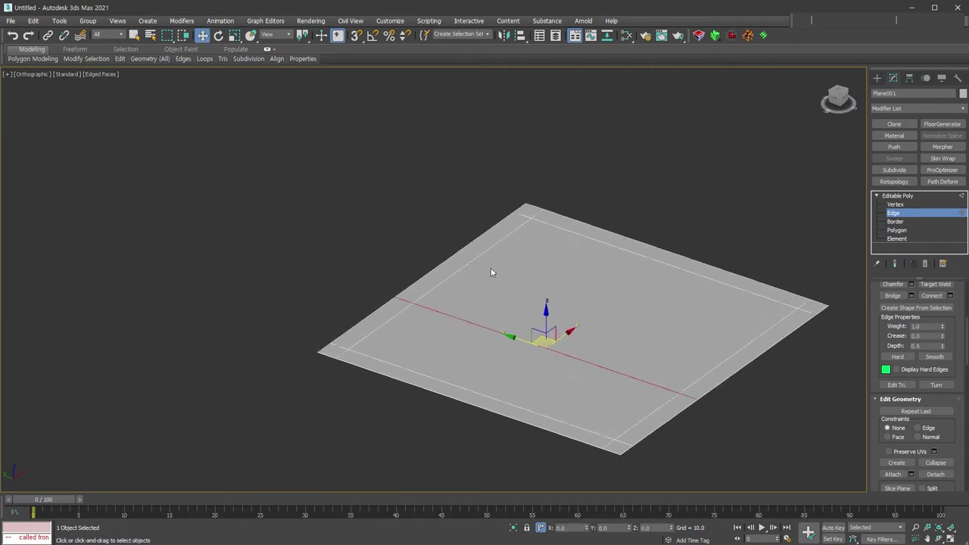
left_click(456, 250)
mouse_move(448, 277)
middle_mouse_down("alt")
mouse_move(482, 282)
mouse_move(480, 271)
middle_mouse_up("alt")
left_click_drag(459, 210, 322, 181, "shift")
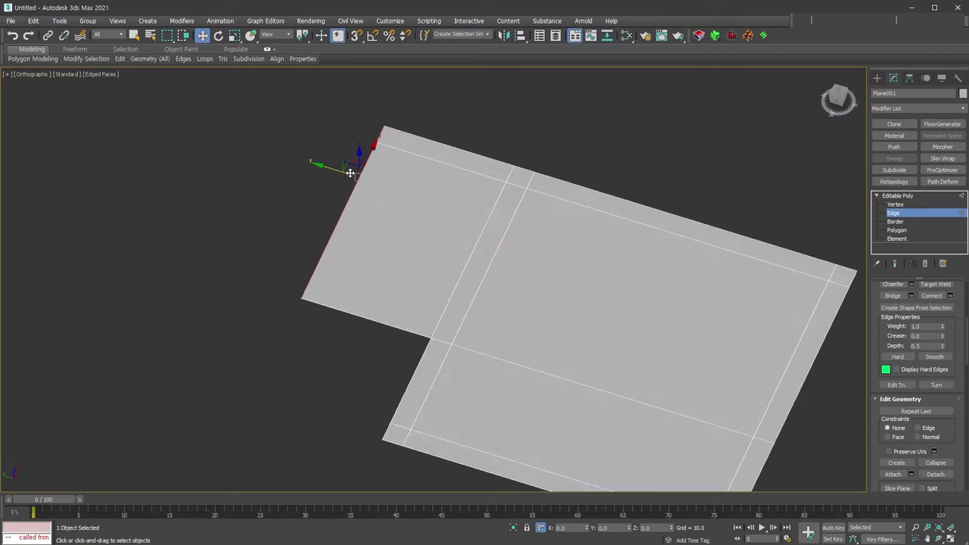
Step: Chamfer the new outer edge by 300 and clear the edge selection
right_click(348, 175)
left_click(243, 228)
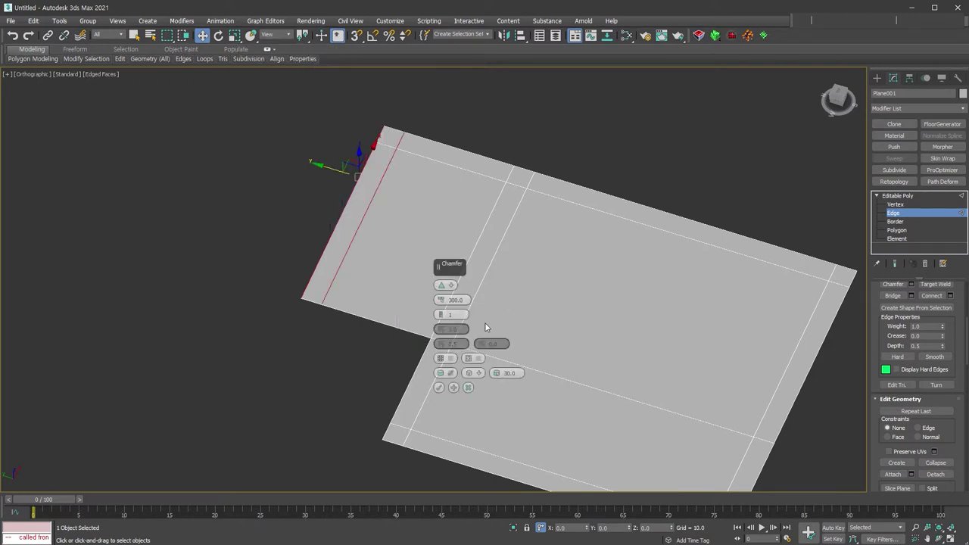
left_click(439, 387)
left_click(337, 381)
middle_click_drag(337, 381, 588, 341, "alt")
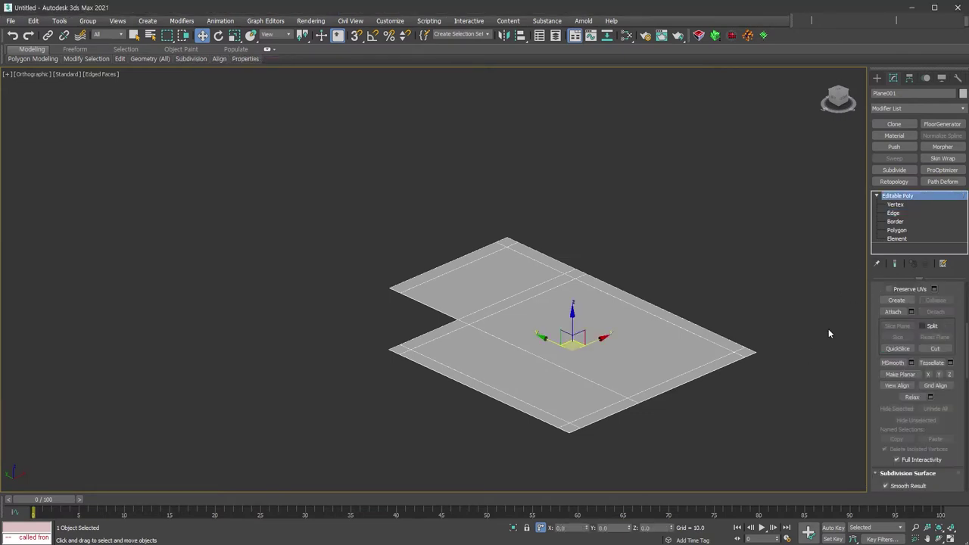
Step: Add a Shell modifier with a 300 outer amount to thicken the L-shaped plane
middle_click_drag(735, 336, 719, 327)
scroll(962, 291, "up", 3)
left_click(935, 312)
key("Return")
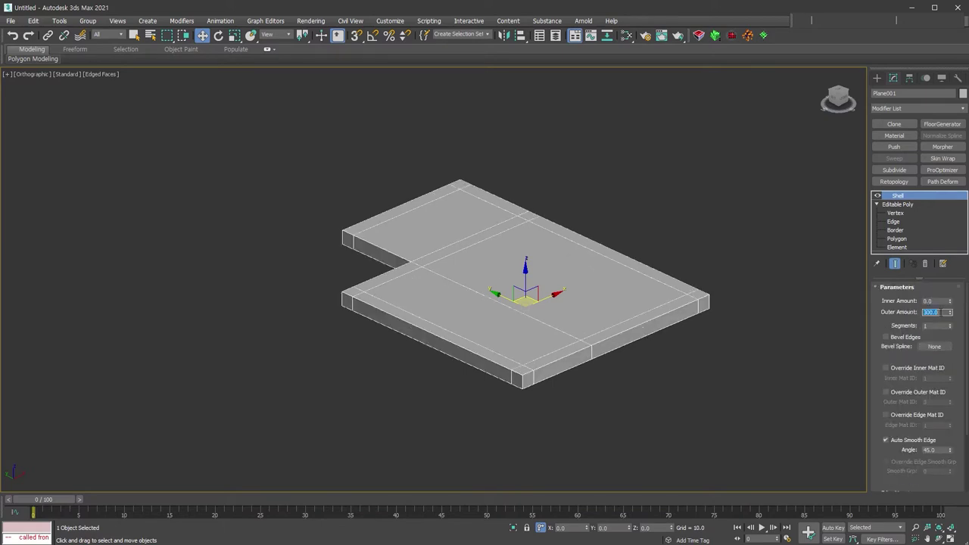
mouse_move(751, 318)
middle_mouse_down("alt")
mouse_move(623, 324)
mouse_move(604, 360)
middle_mouse_up("alt")
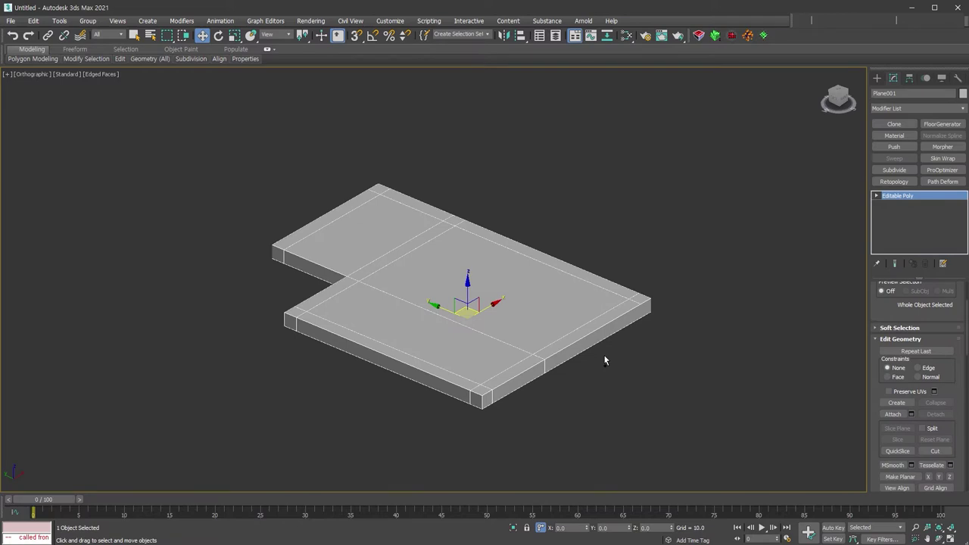
Step: Paste an in-place copy, Plane002, and switch the transform type-in to offset mode
key("ctrl+v")
left_click(447, 255)
left_click(460, 319)
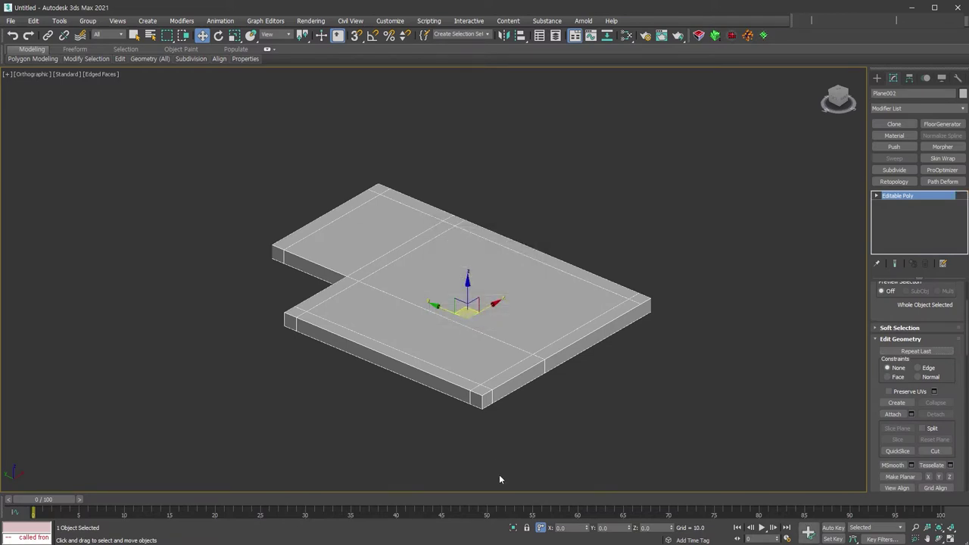
left_click(542, 529)
left_click(645, 528)
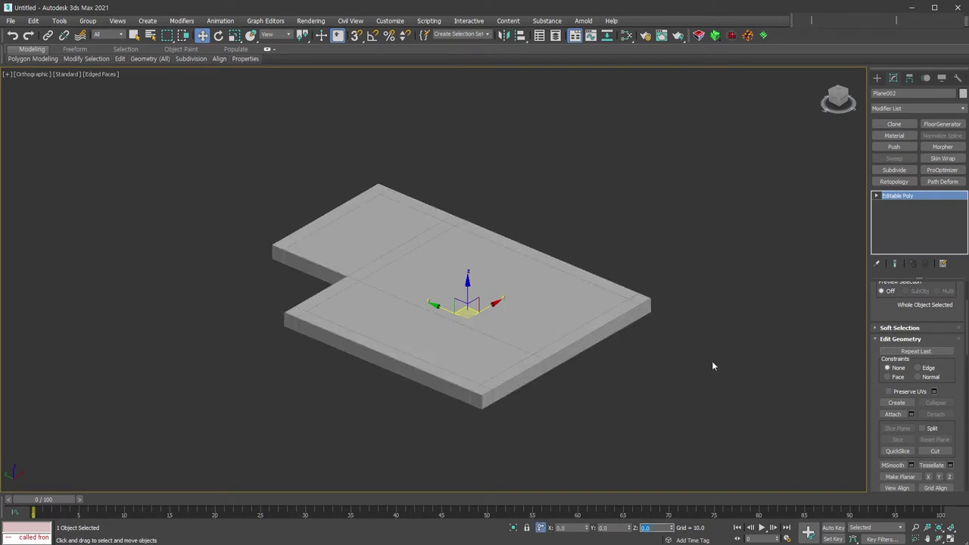
Step: Raise Plane002 in Z above the original, then attach it to the lower slab
key("Return")
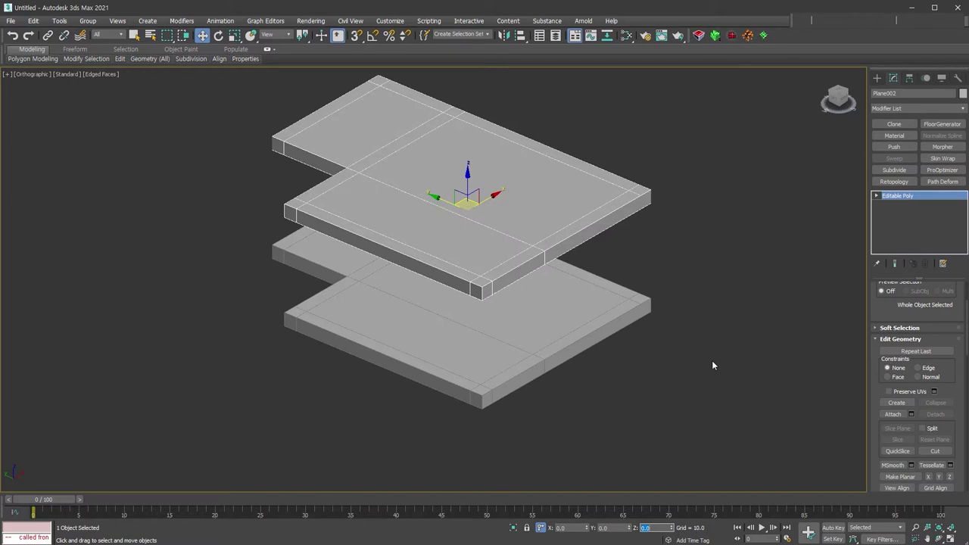
left_click(579, 329)
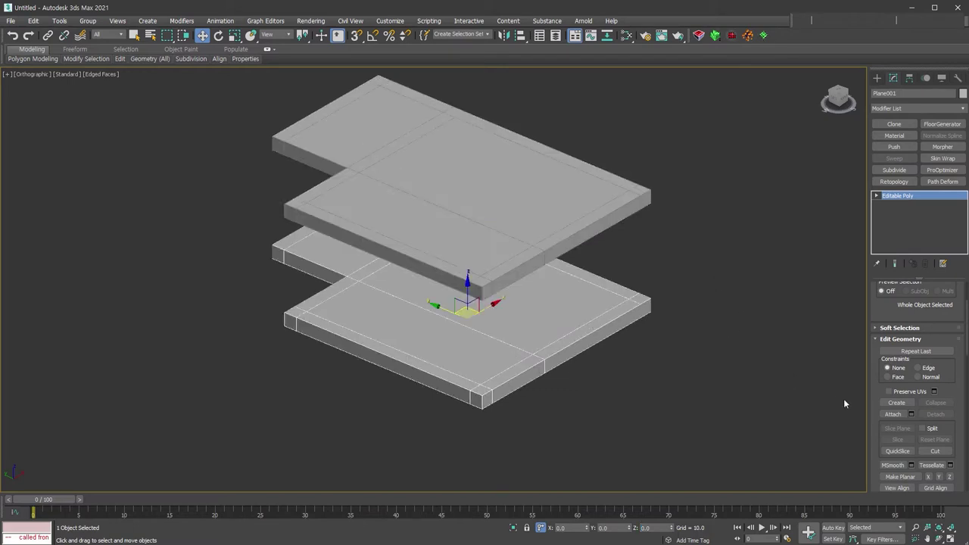
left_click(893, 414)
left_click(616, 201)
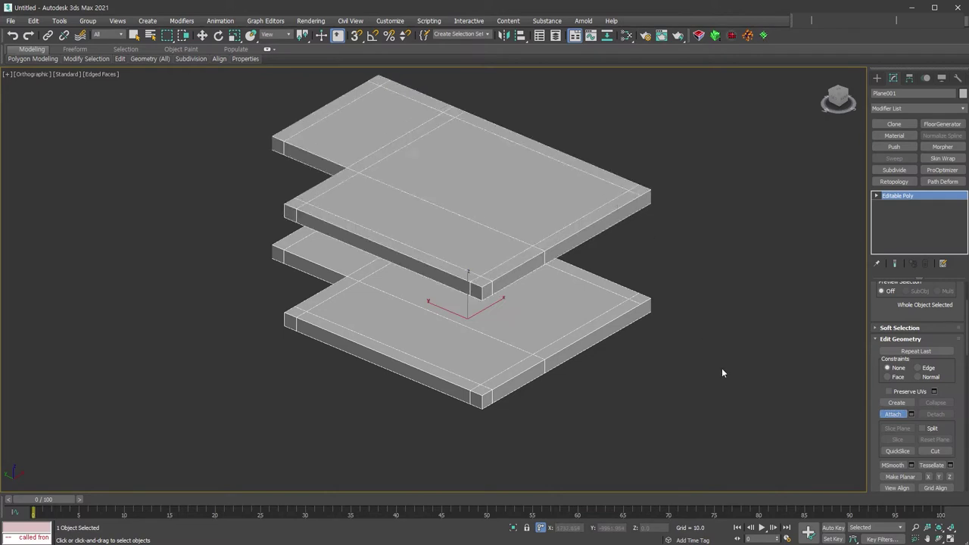
Step: In Polygon mode, select the corner and edge strip polygons of the lower slab
key("w")
key("4")
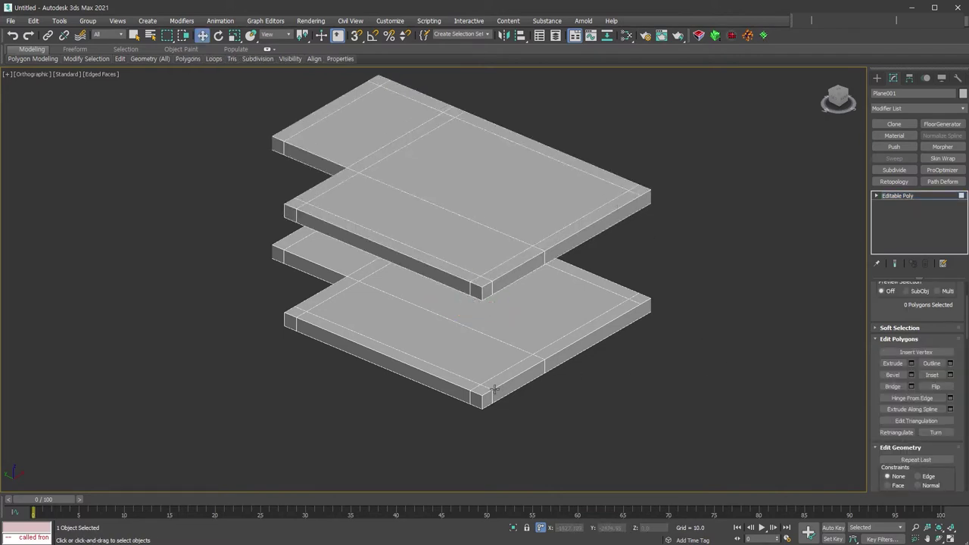
left_click(482, 390)
left_click(294, 313, "ctrl")
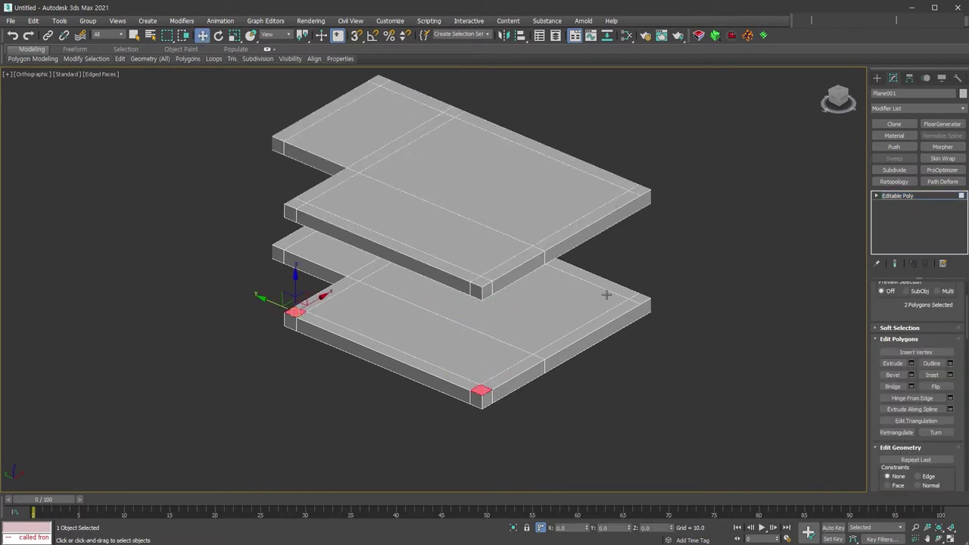
left_click(643, 300, "ctrl")
middle_click_drag(477, 331, 499, 318, "alt")
middle_click_drag(444, 288, 556, 280)
left_click(435, 291, "ctrl")
left_click(435, 272, "ctrl")
left_click(356, 270, "ctrl")
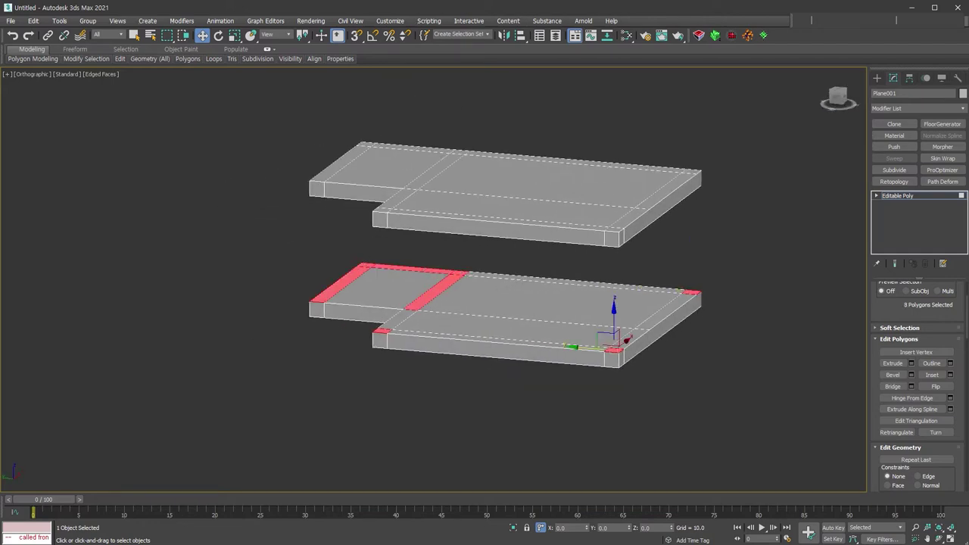
Step: Add the matching upper-slab strips to the selection and bridge the two slabs
mouse_move(708, 422)
middle_mouse_down("alt")
mouse_move(493, 224)
mouse_move(505, 232)
mouse_move(340, 278)
middle_mouse_up("alt")
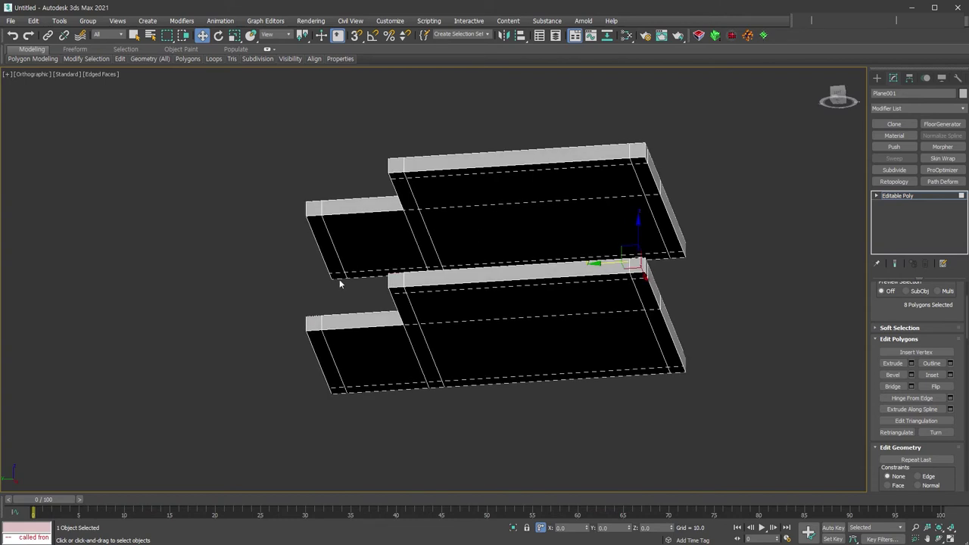
left_click(332, 267, "ctrl")
left_click(382, 274, "ctrl")
left_click(429, 250, "ctrl")
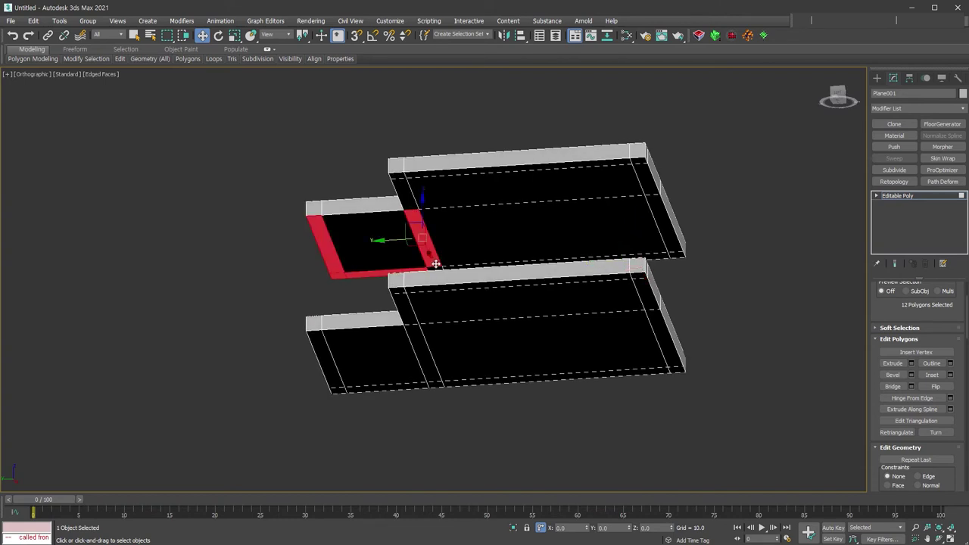
left_click(403, 177, "ctrl")
left_click(642, 160, "ctrl")
middle_click_drag(646, 250, 707, 380, "alt")
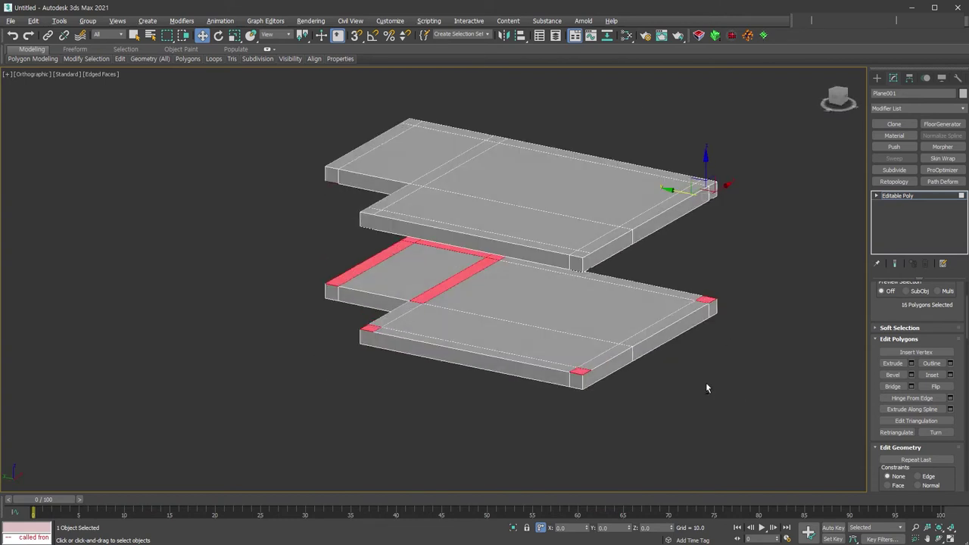
left_click(897, 387)
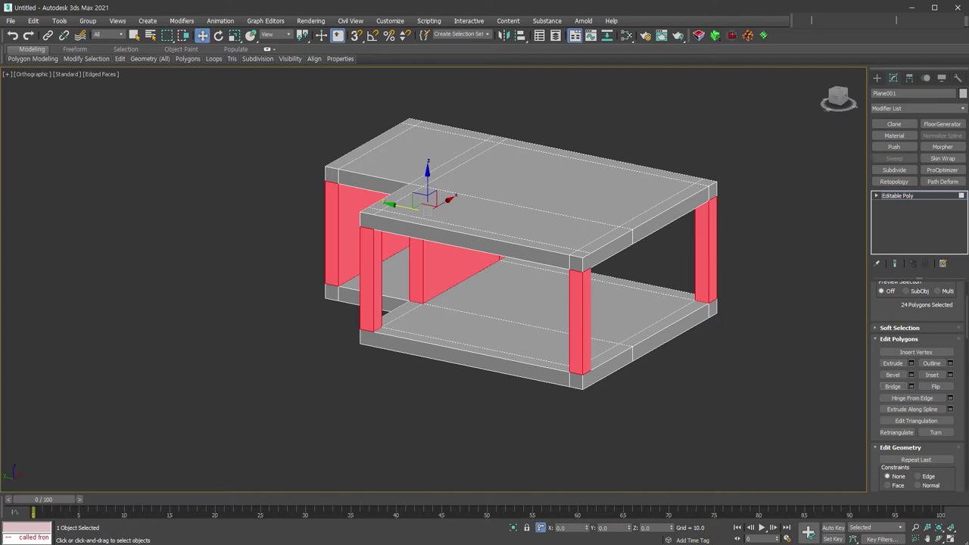
Step: Drag-select the right-hand frame's 79 polygons and switch to window selection
middle_click_drag(652, 324, 663, 442, "alt")
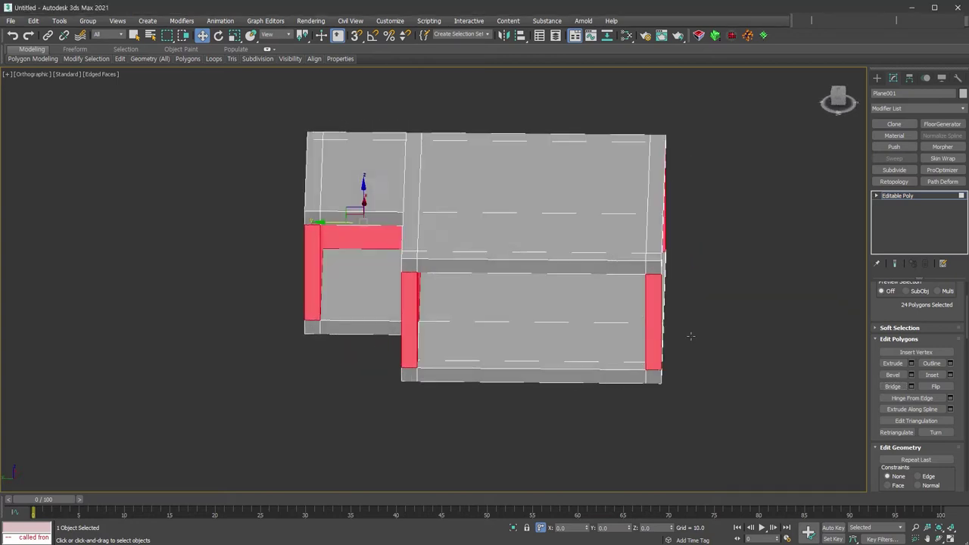
left_click(662, 442)
left_click_drag(371, 106, 774, 447)
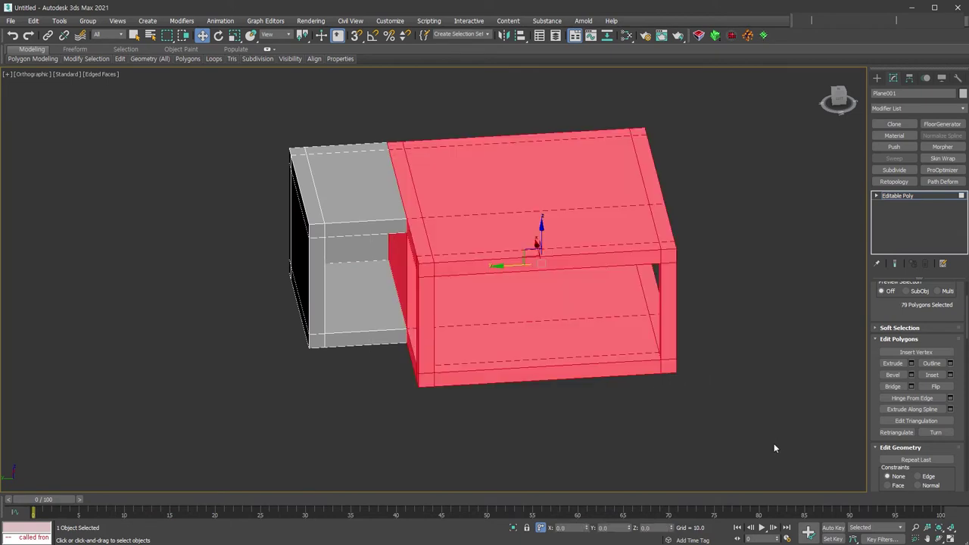
middle_click_drag(716, 362, 718, 383)
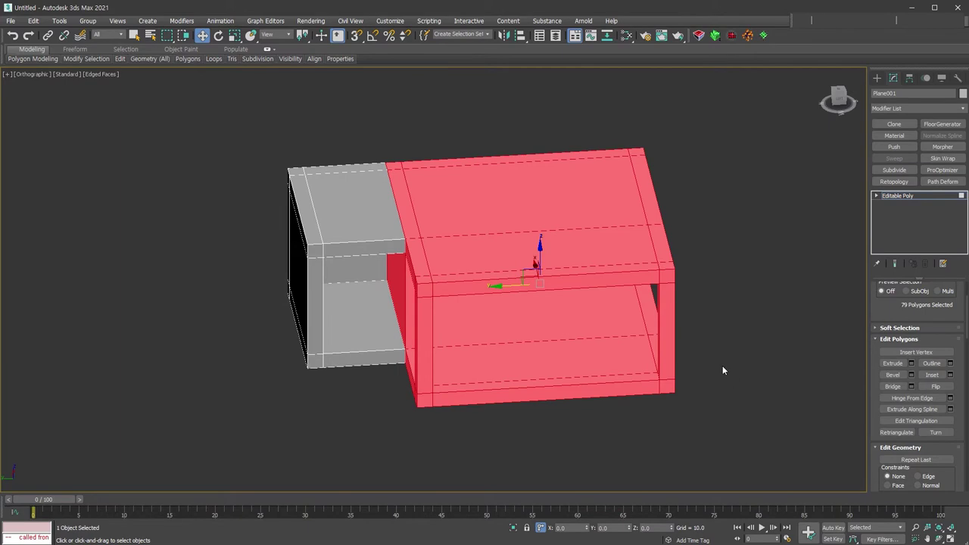
left_click(394, 121)
left_click_drag(349, 103, 791, 435)
left_click(182, 39)
Step: Reselect the right-hand frame's polygons with a window drag and check them from the side
left_click_drag(347, 112, 776, 463)
left_click(746, 447)
mouse_move(773, 384)
middle_mouse_down("alt")
mouse_move(738, 385)
mouse_move(478, 190)
middle_mouse_up("alt")
left_click_drag(369, 130, 674, 450)
key("l")
middle_click_drag(596, 392, 553, 293, "alt")
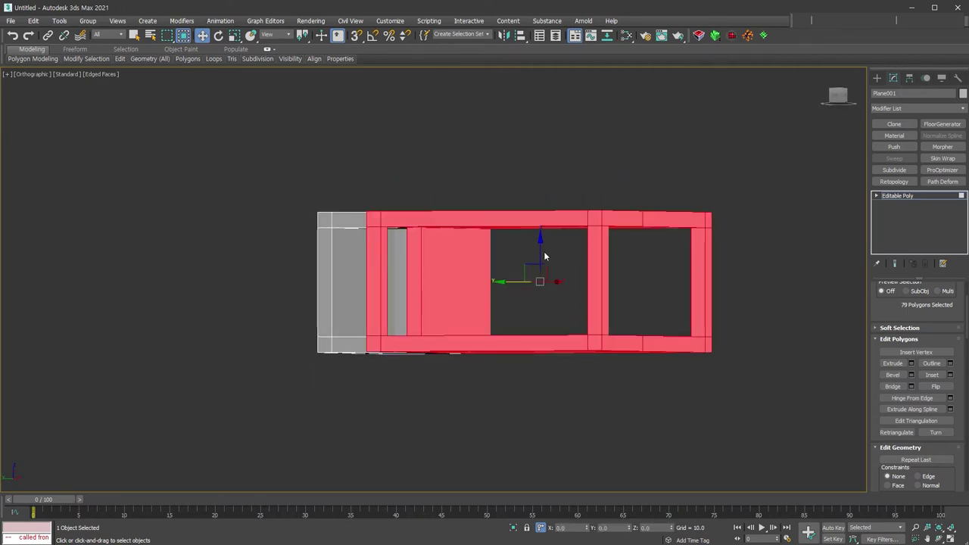
middle_click_drag(539, 246, 657, 305, "alt")
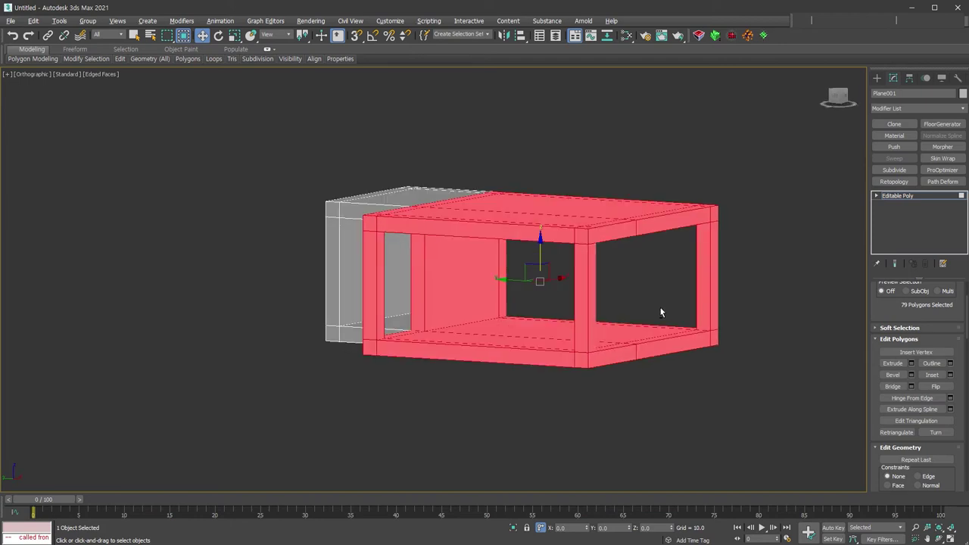
Step: Turn on vertex snapping and Shift-drag the frame polygons downward to clone them
key("s")
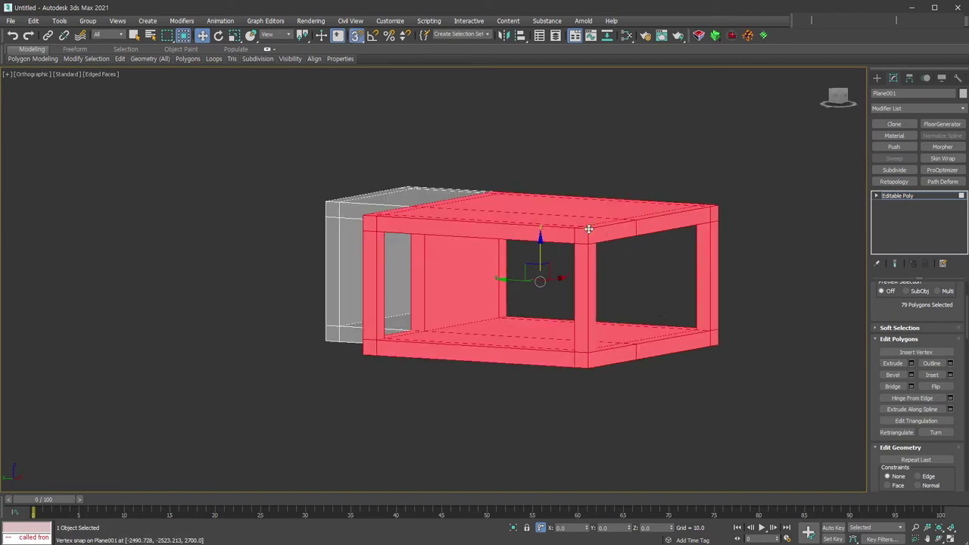
middle_click_drag(580, 227, 717, 317, "alt")
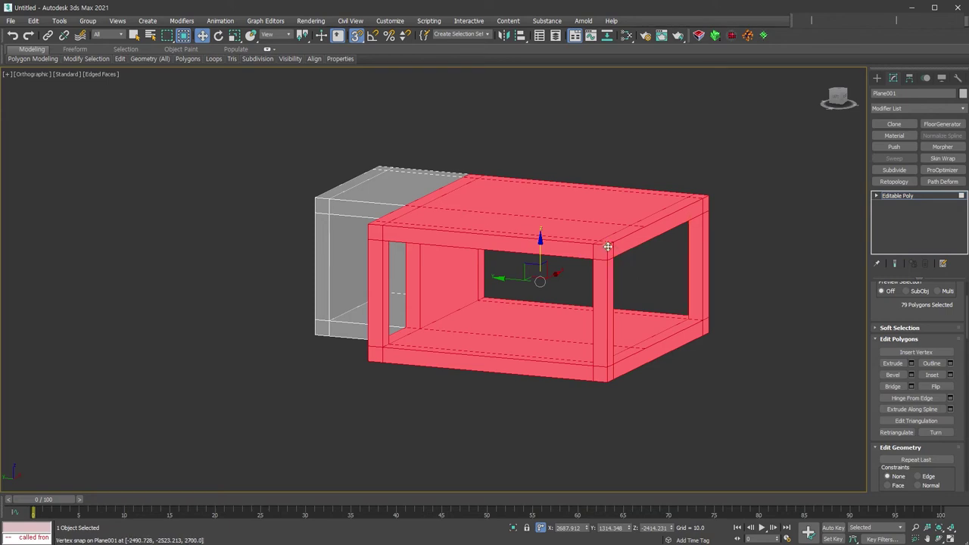
left_click_drag(608, 247, 606, 377, "shift")
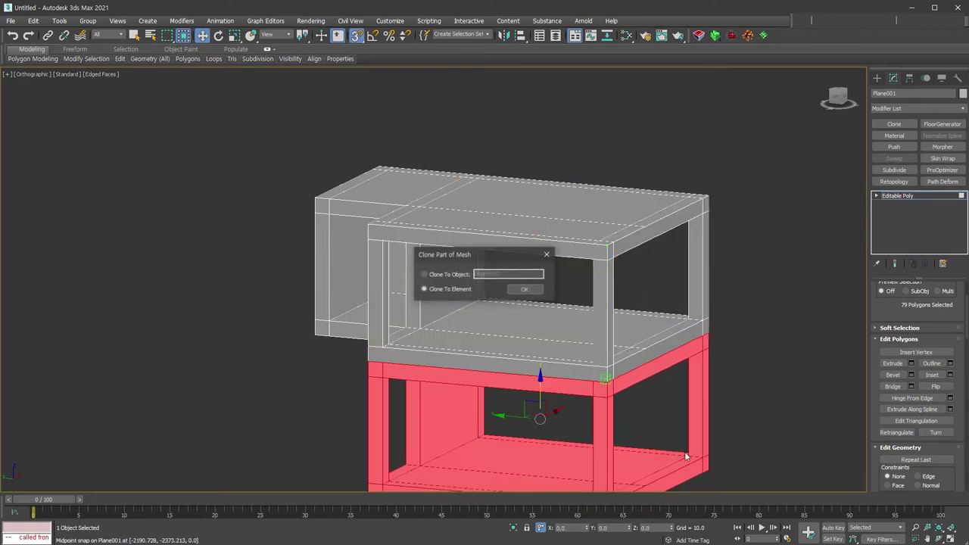
Step: Clone the polygons as a new object and select the lower copy, Object001
left_click(425, 274)
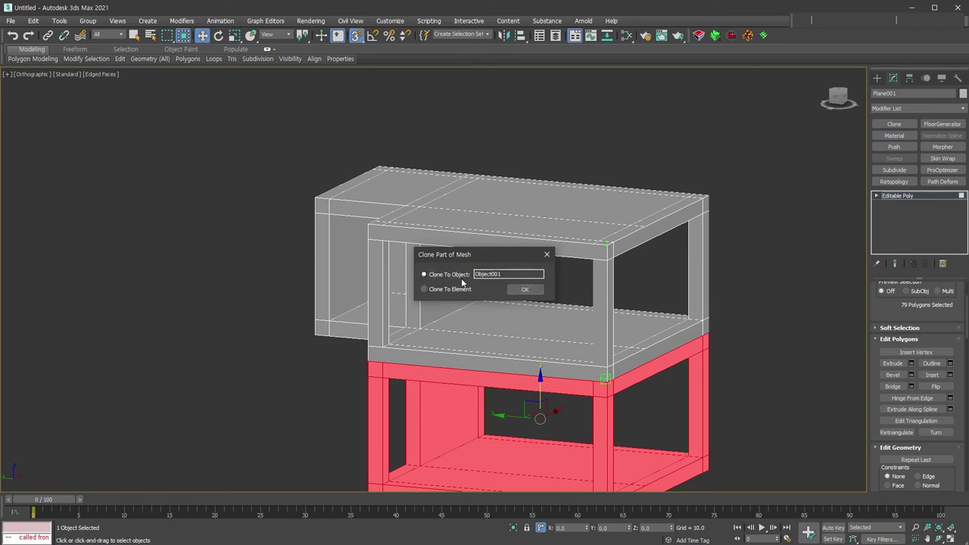
left_click(525, 290)
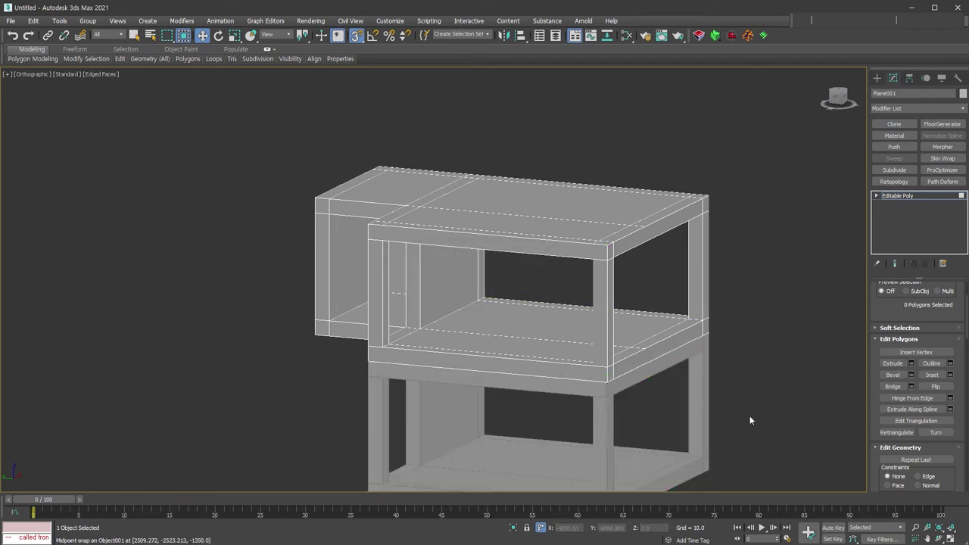
middle_click_drag(750, 417, 757, 331)
key("4")
left_click(783, 348)
left_click(618, 324)
Step: Move Object001 left, snapping it into an offset position beneath the original
middle_click_drag(624, 384, 515, 290, "alt")
key("s")
left_click_drag(515, 290, 418, 301)
mouse_move(418, 301)
middle_mouse_down("alt")
mouse_move(545, 296)
mouse_move(558, 310)
mouse_move(460, 323)
middle_mouse_up("alt")
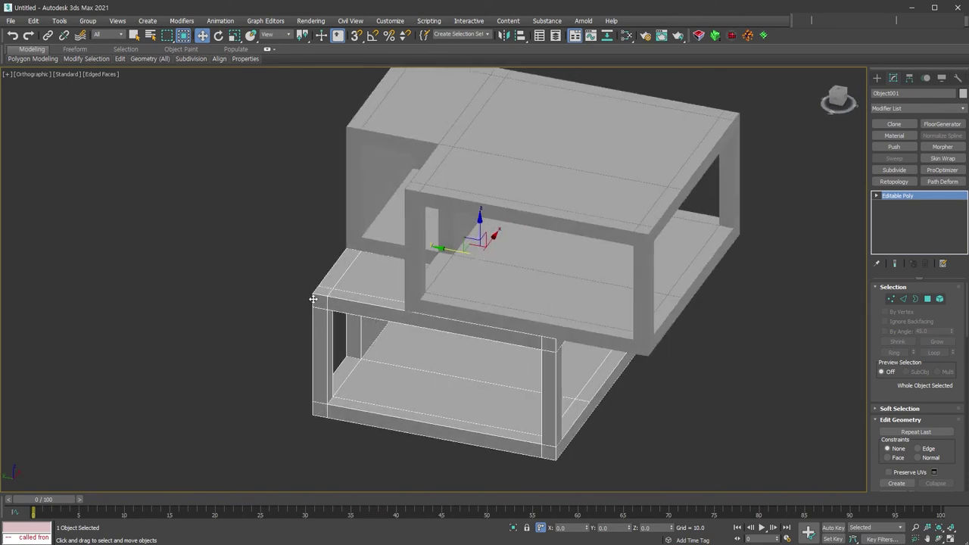
key("s")
mouse_move(314, 295)
left_mouse_down()
mouse_move(316, 233)
mouse_move(344, 121)
left_mouse_up()
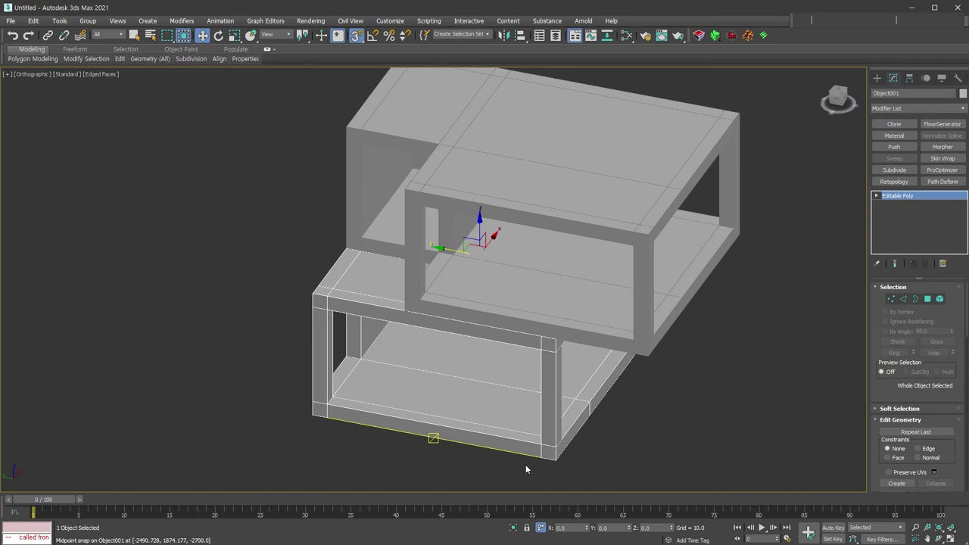
Step: Select the lower frame's left-side vertices
key("1")
mouse_move(633, 414)
middle_mouse_down("alt")
mouse_move(280, 303)
mouse_move(411, 293)
middle_mouse_up("alt")
left_click_drag(287, 192, 386, 479)
middle_click_drag(386, 479, 379, 339, "alt")
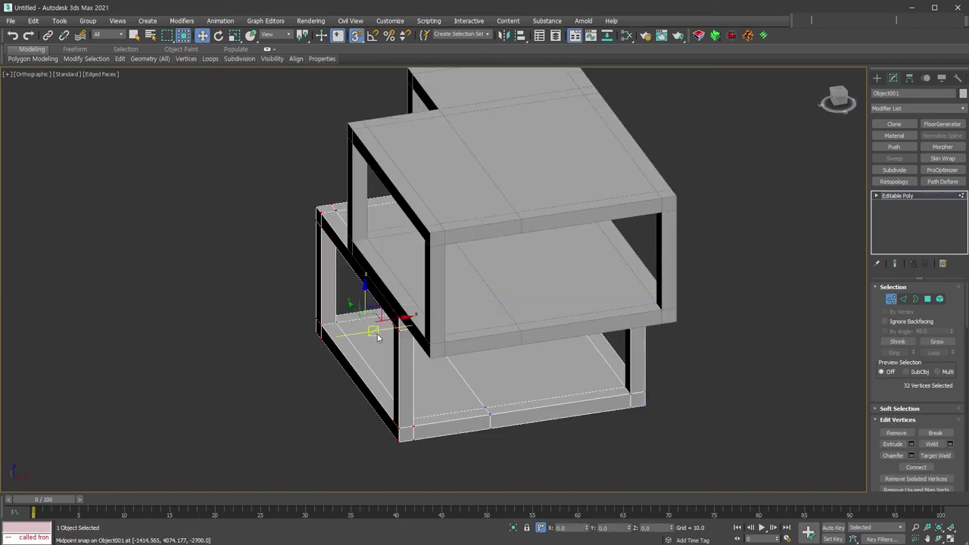
Step: Stretch the lower frame's left side outward and cap its left border opening
left_click_drag(379, 339, 309, 344)
mouse_move(519, 482)
middle_mouse_down("alt")
mouse_move(569, 401)
mouse_move(558, 341)
mouse_move(450, 288)
middle_mouse_up("alt")
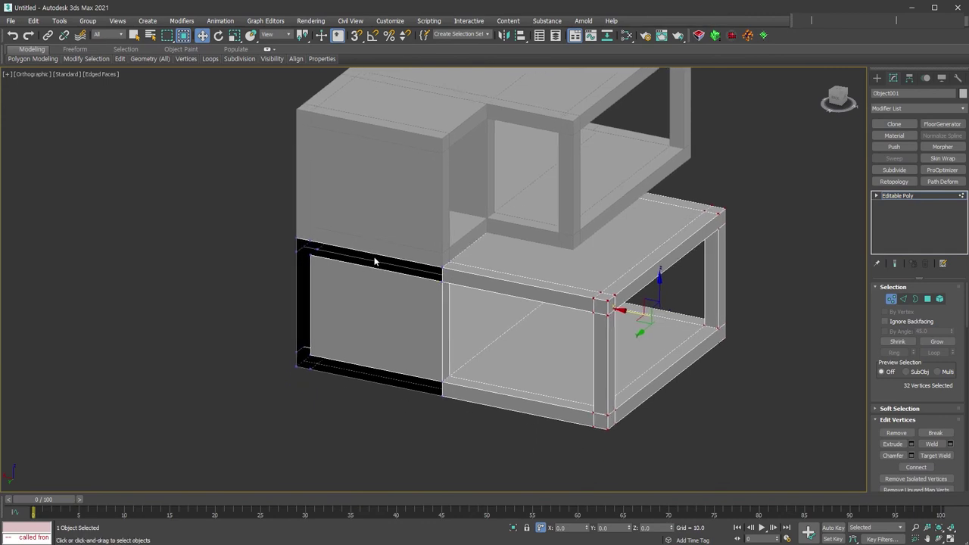
left_click(916, 299)
left_click(433, 269)
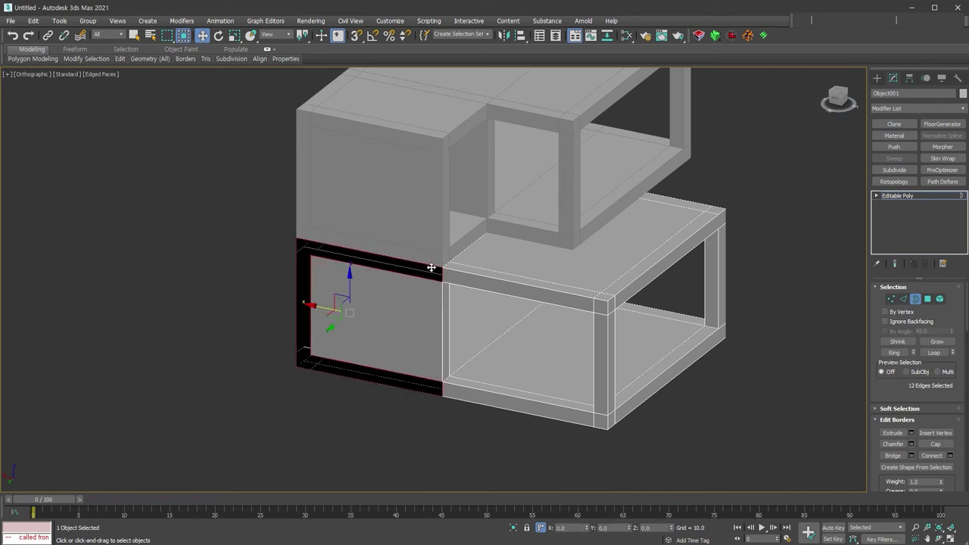
left_click(933, 445)
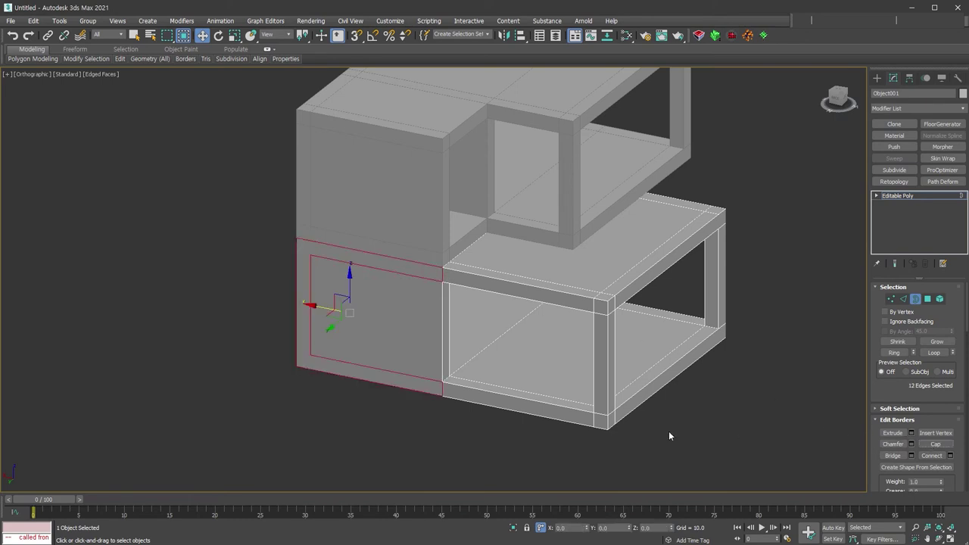
Step: Select corner vertex pairs on the capped end panel to connect them
key("1")
scroll(296, 451, "up", 2)
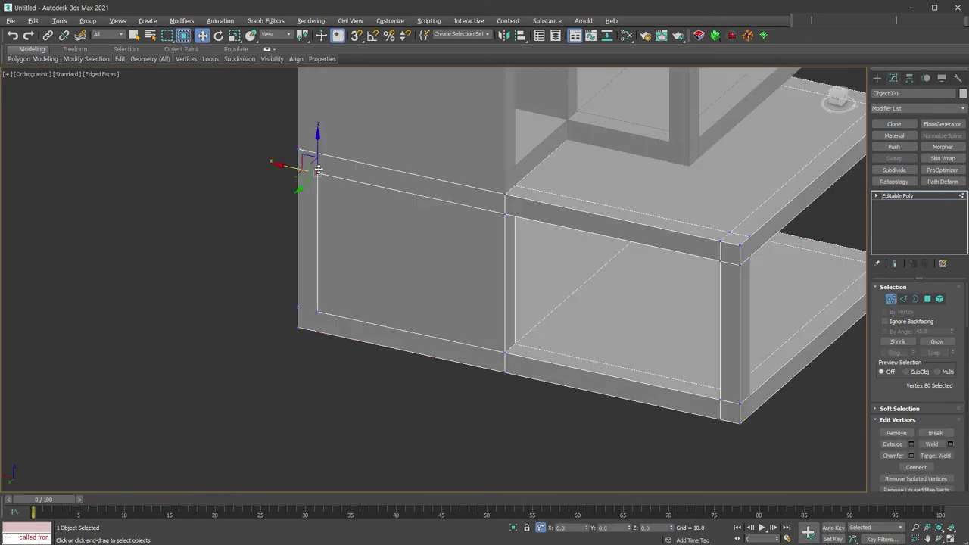
left_click(317, 153, "ctrl")
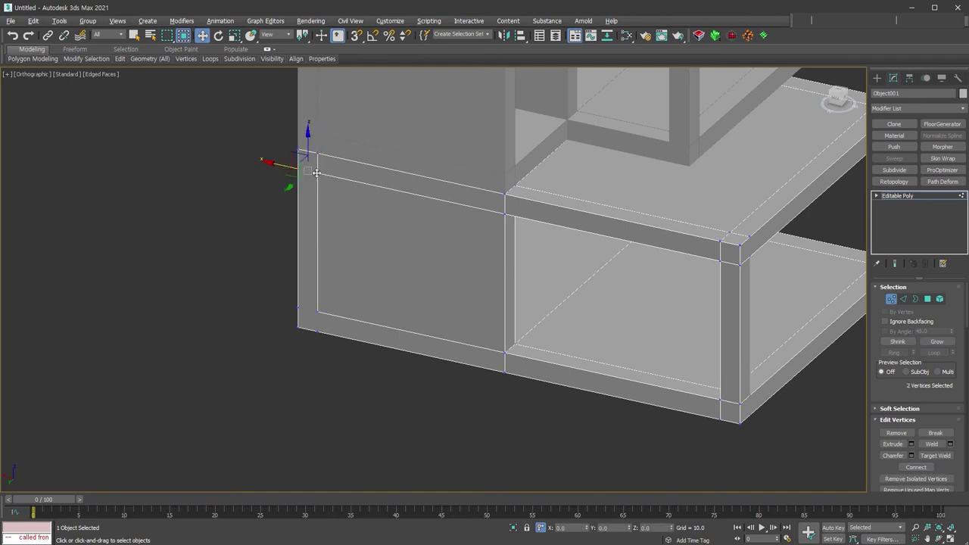
left_click(318, 328)
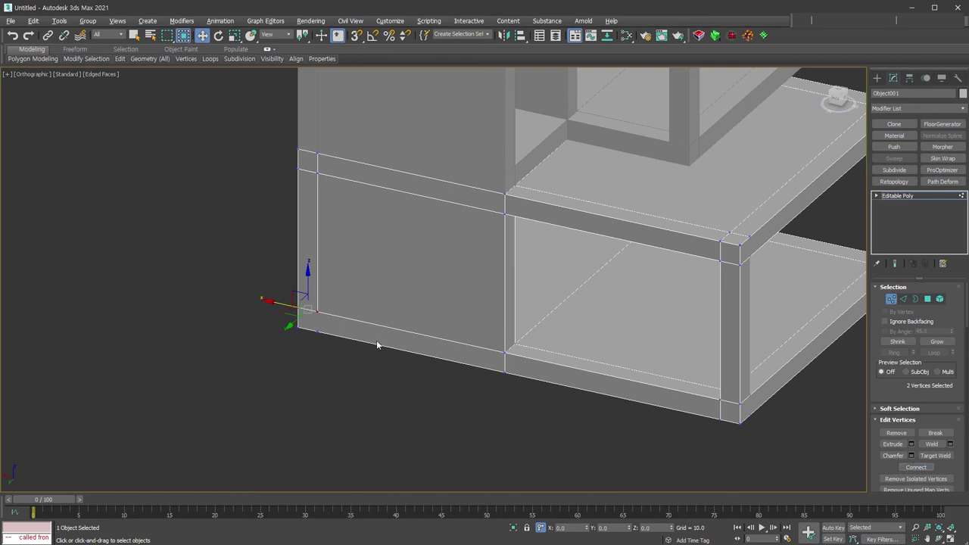
left_click(543, 381)
middle_click_drag(543, 380, 530, 385, "alt")
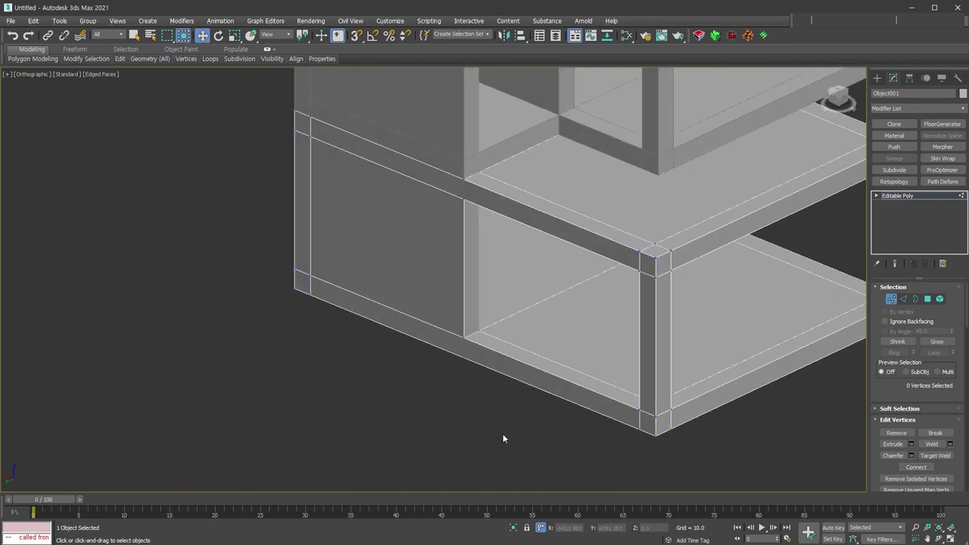
middle_click_drag(511, 391, 537, 357, "alt")
scroll(537, 358, "down", 4)
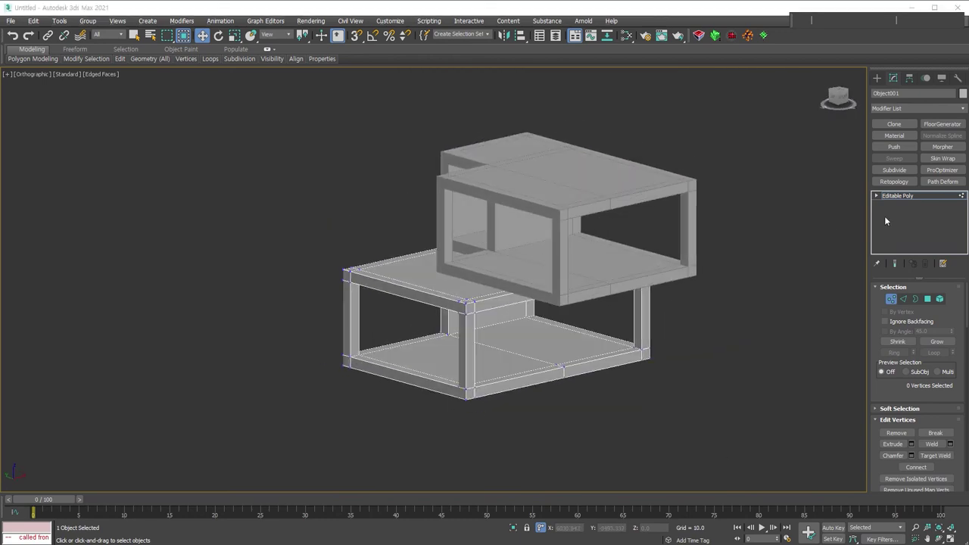
Step: Draw a box in Top view around the model's footprint and set its height
left_click(877, 78)
left_click(901, 139)
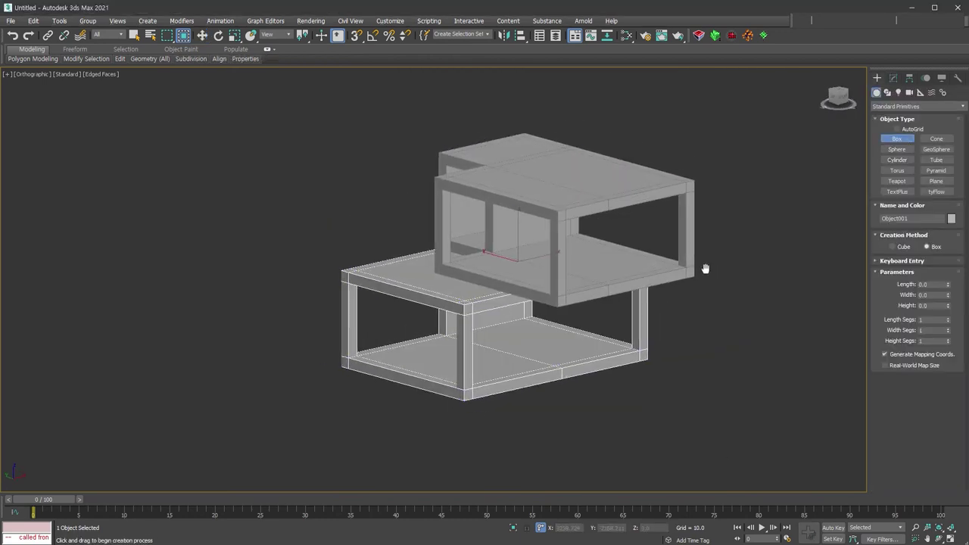
key("t")
left_click_drag(355, 181, 573, 385)
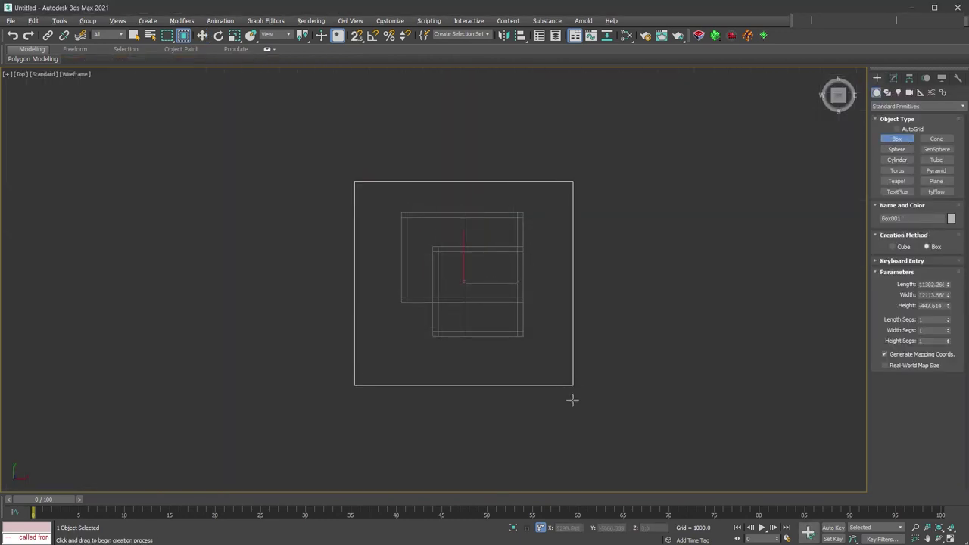
left_click(573, 414)
middle_click_drag(627, 390, 571, 318, "alt")
Step: Snap-move Box001 down beneath the stack and select one of its polygons
key("w")
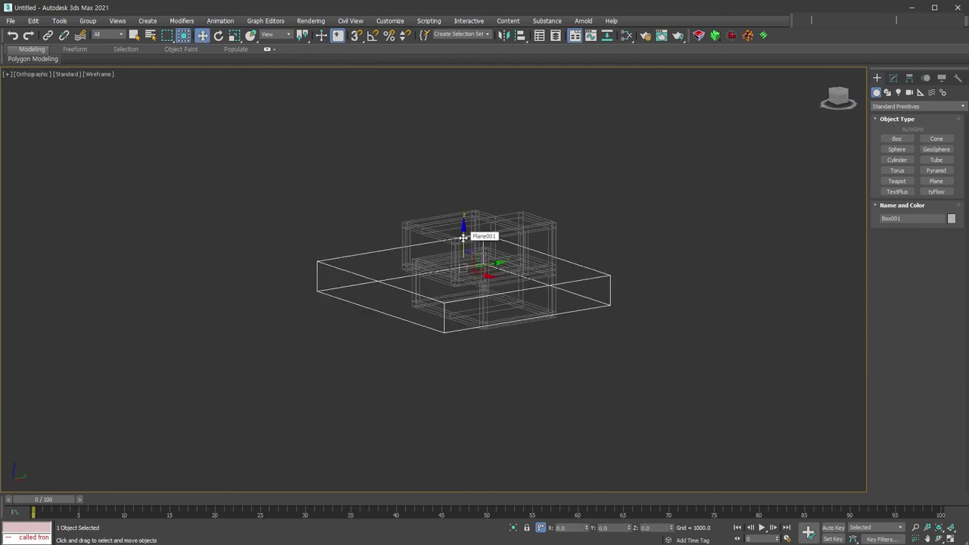
key("s")
left_click_drag(463, 238, 562, 318)
mouse_move(567, 387)
middle_mouse_down("alt")
mouse_move(593, 378)
mouse_move(576, 389)
middle_mouse_up("alt")
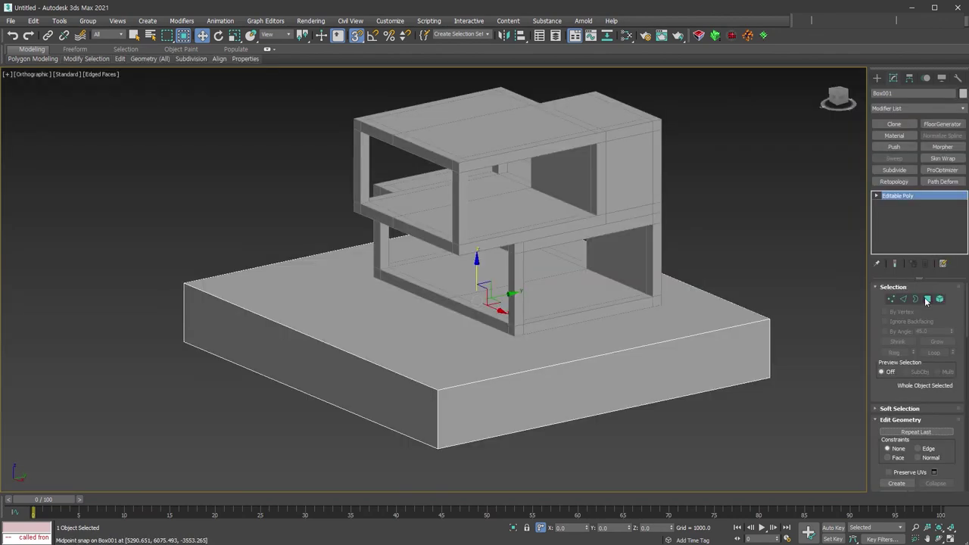
left_click(927, 299)
left_click(513, 341)
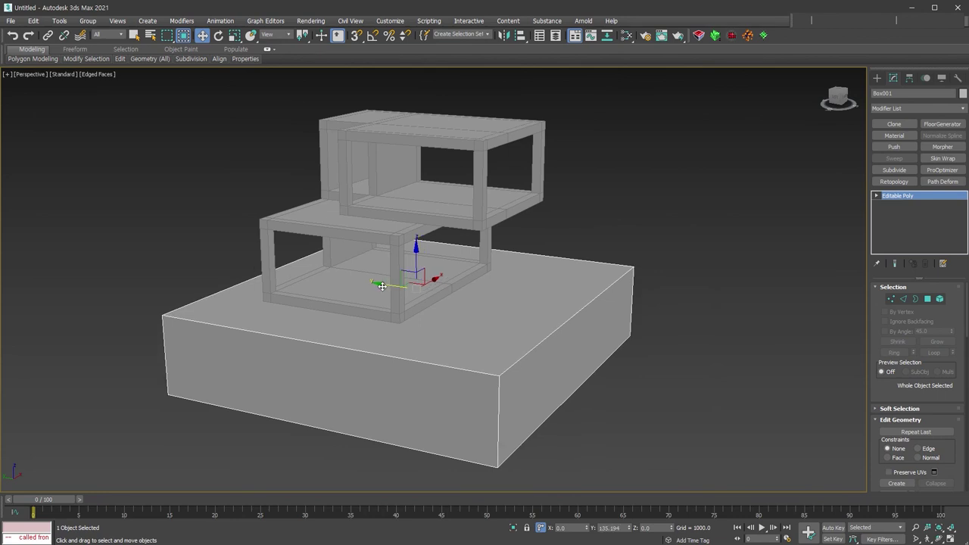
Step: Slide Box001 along the Y axis so the stacked frames sit nearer its middle
left_click_drag(393, 285, 353, 281)
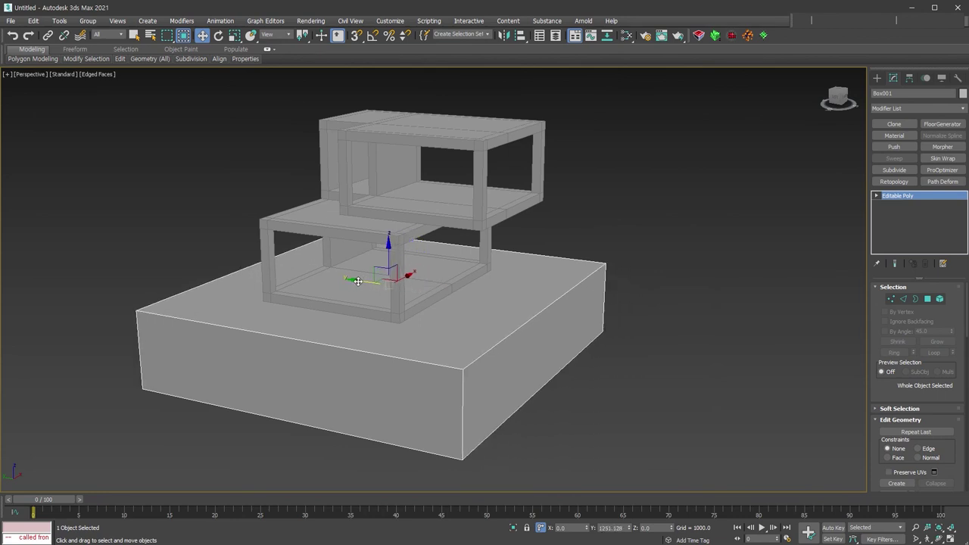
middle_click_drag(354, 281, 549, 393)
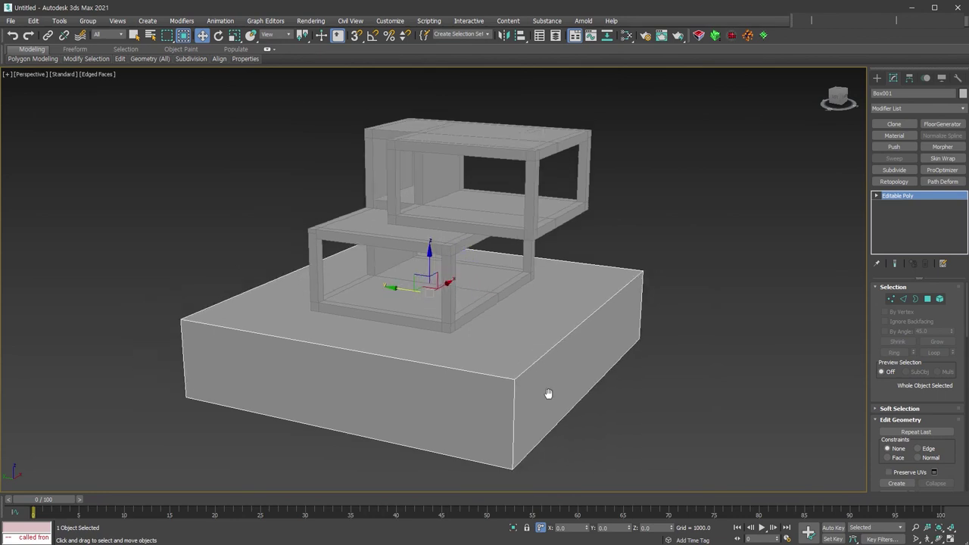